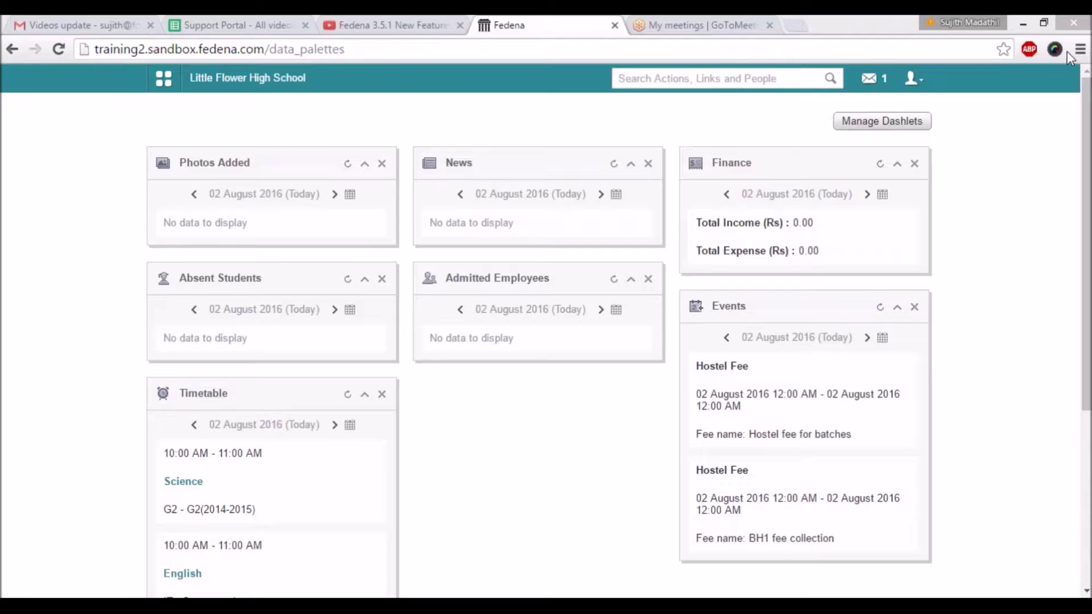
Open Academics > Examination > Online Exam and start a new online exam.
click(164, 78)
click(270, 116)
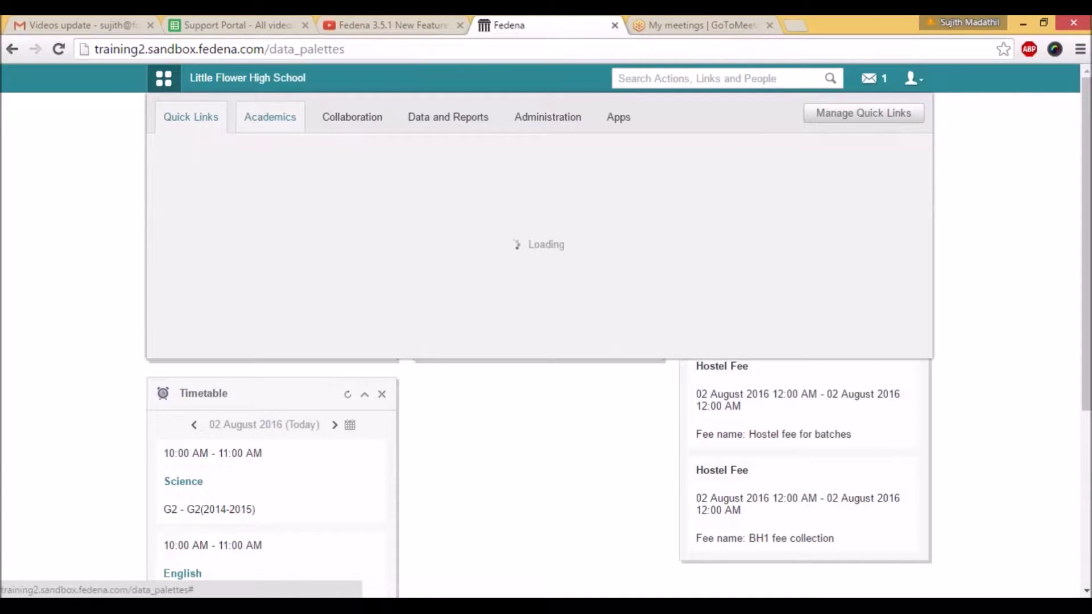
click(410, 208)
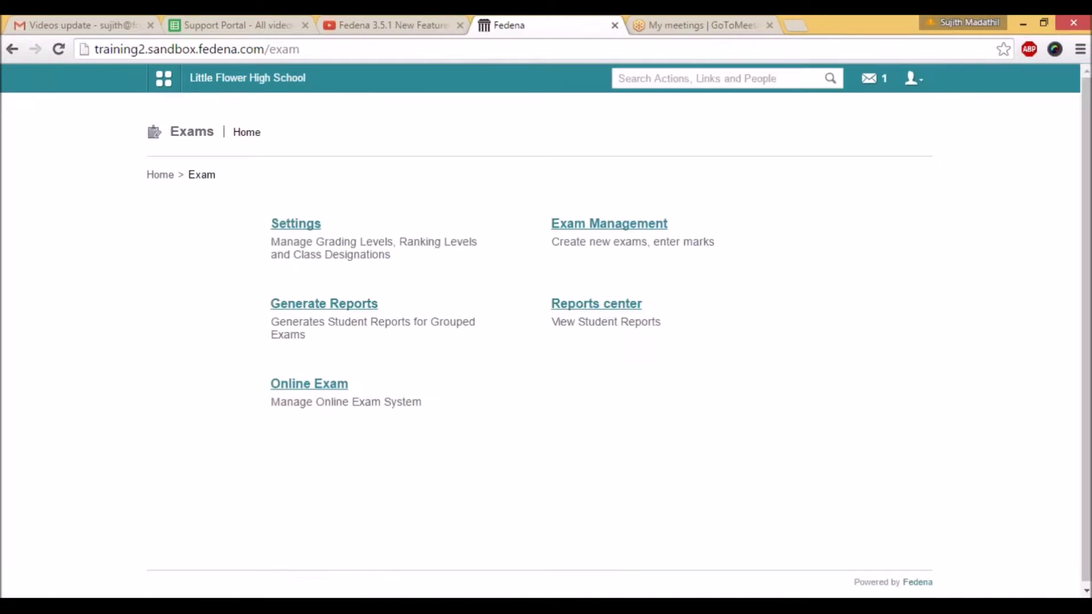
click(308, 384)
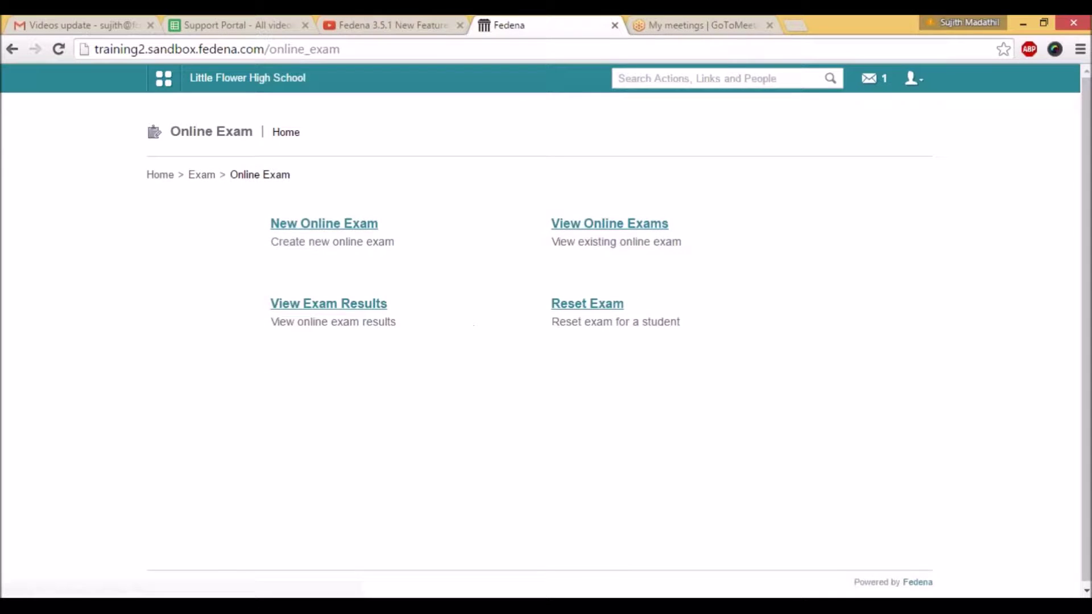
click(319, 224)
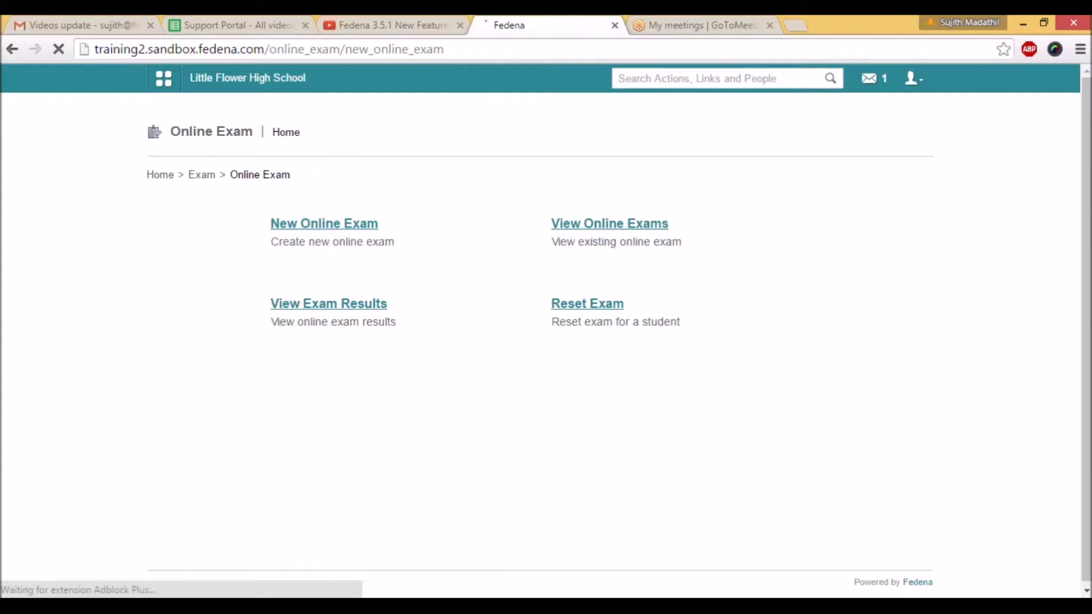
Name the exam 'Online Examination', running from 02 to 03 August 2016.
click(320, 230)
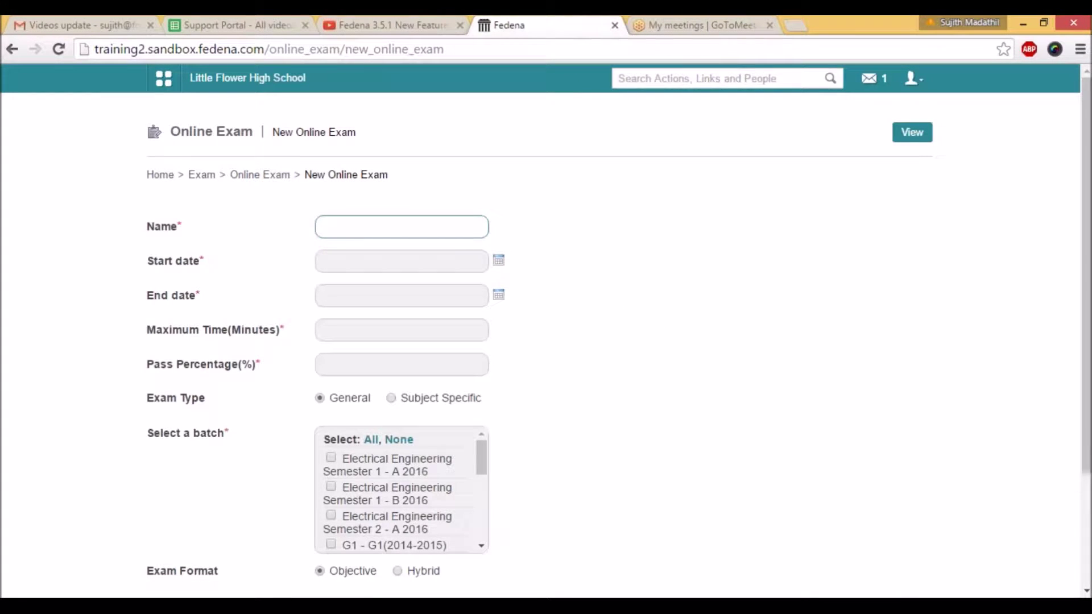
text(Online Examination)
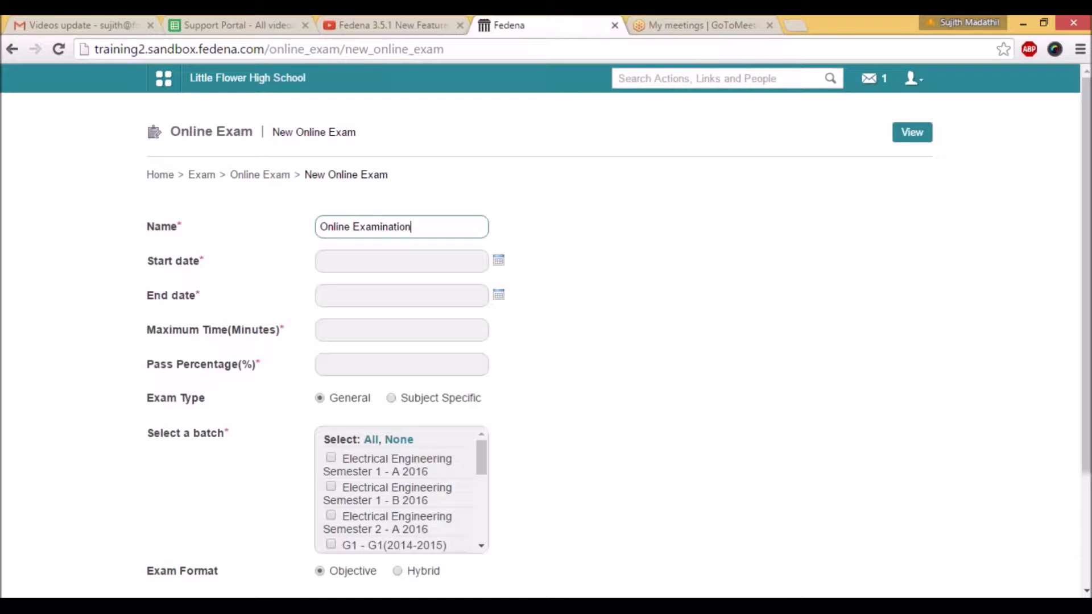
key(Tab)
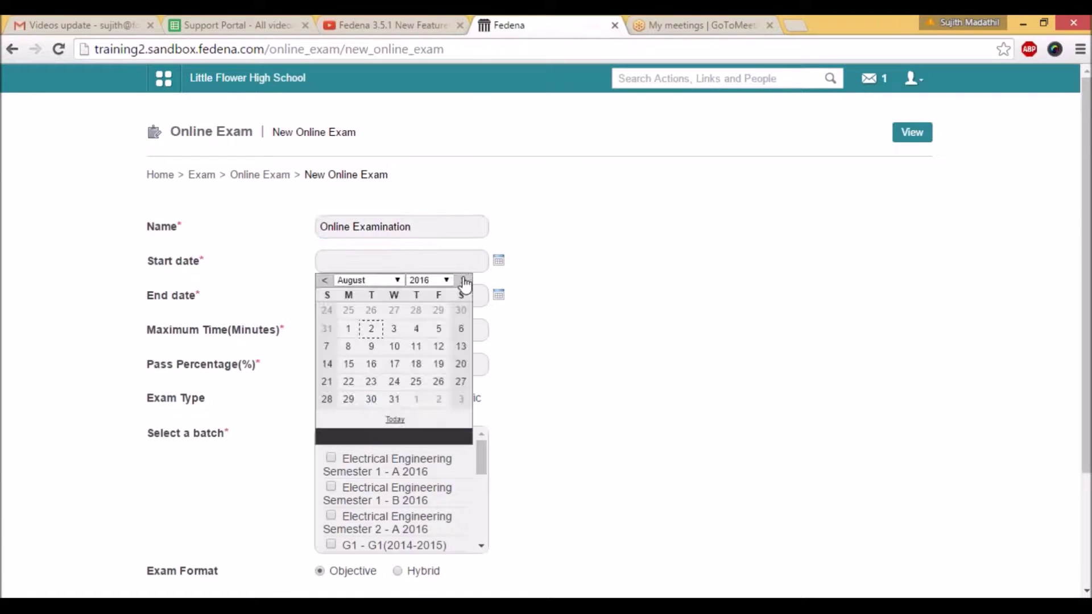
click(373, 326)
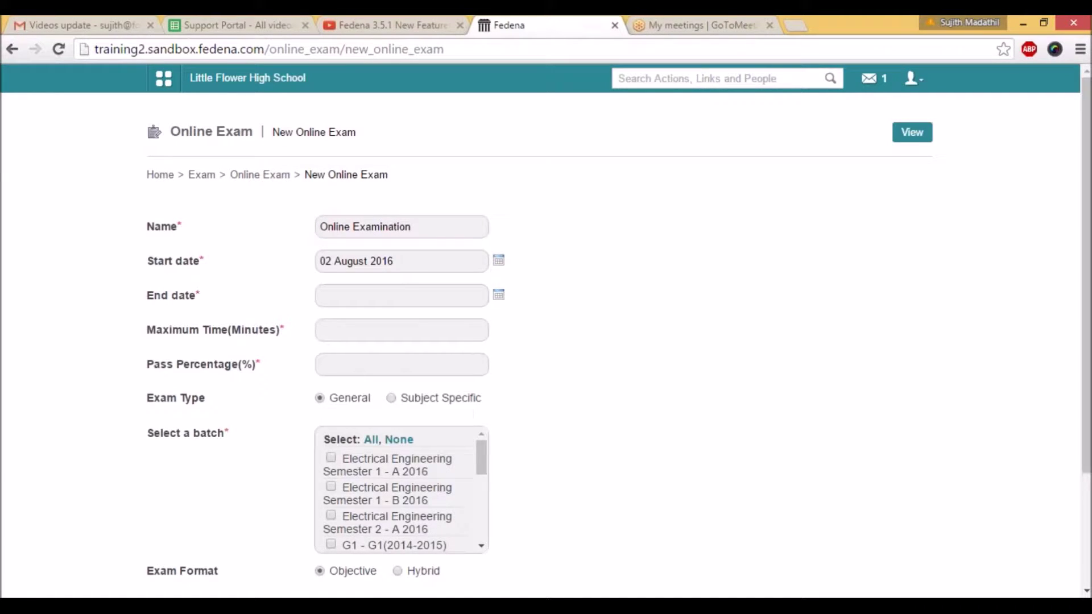
key(Tab)
click(390, 363)
Set a 15-minute maximum time, a 40% pass percentage and the Subject Specific exam type.
click(337, 332)
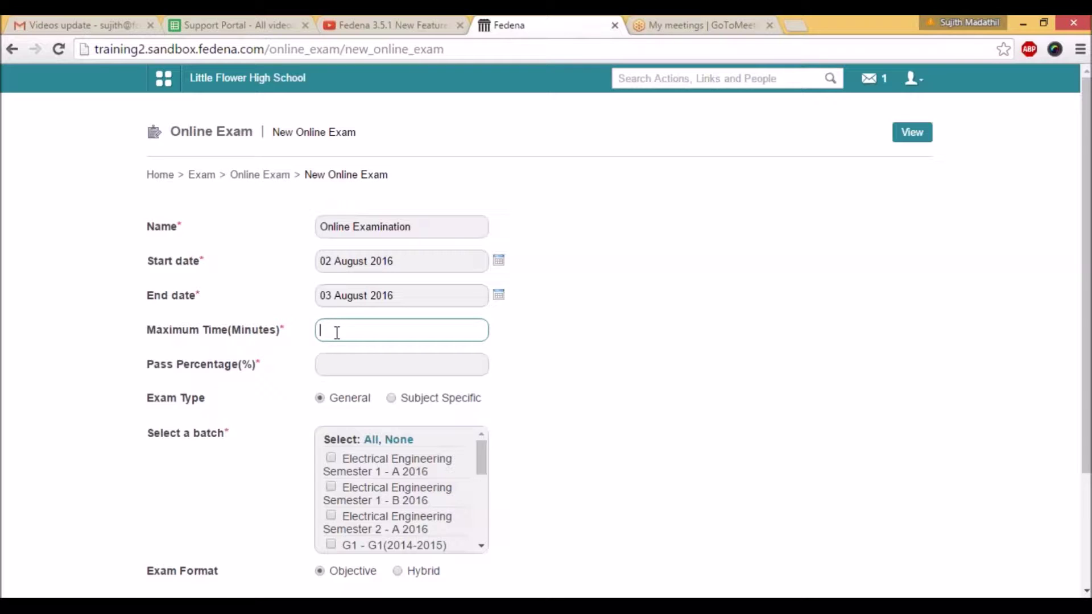
text(15)
click(351, 364)
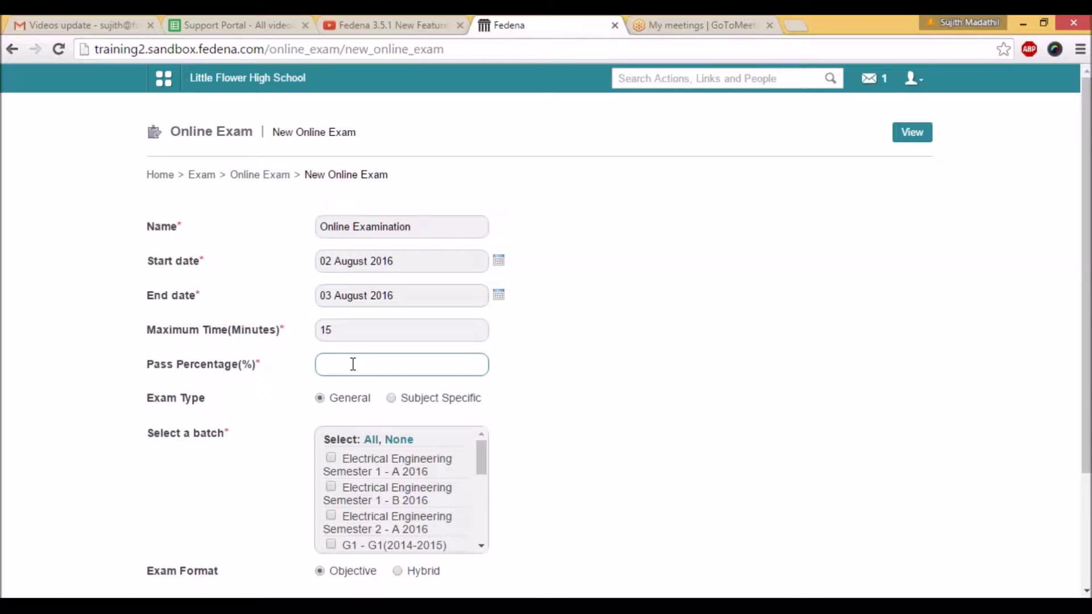
text(40)
click(527, 384)
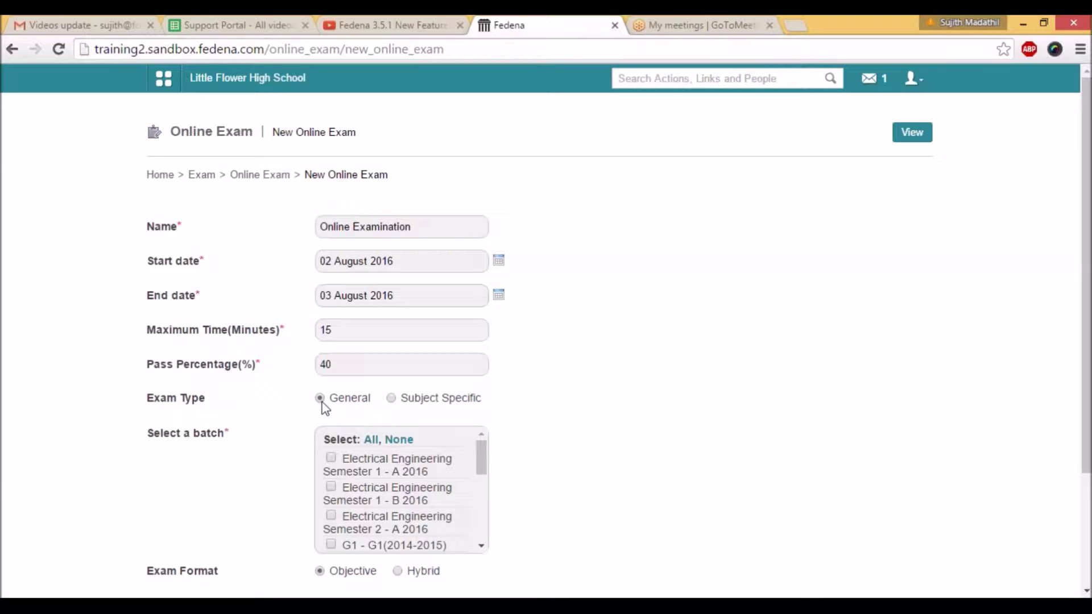
click(390, 398)
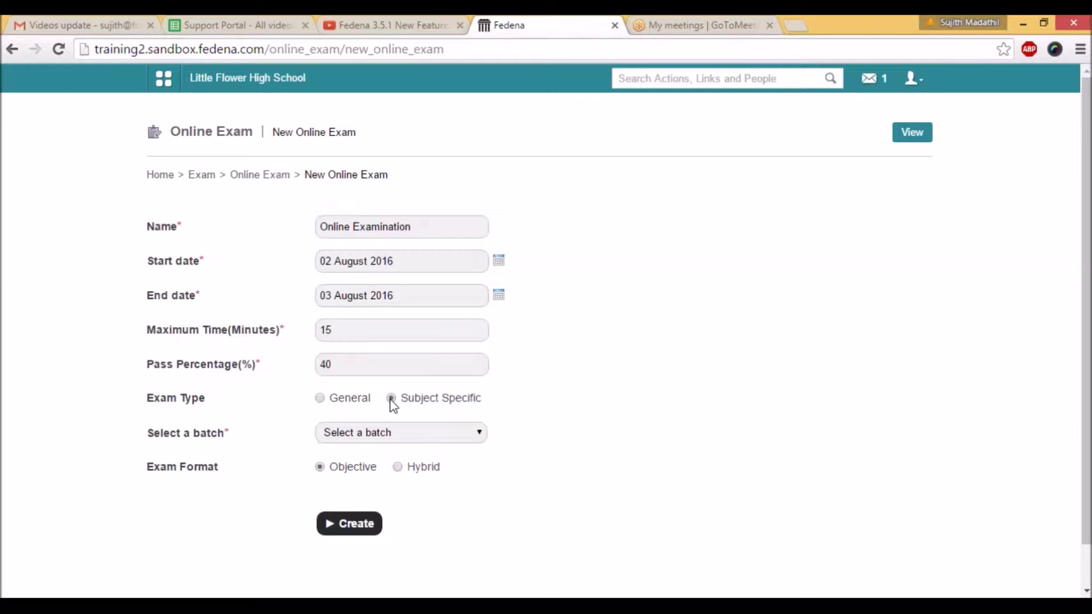
Choose batch IT - Semester 3, set the exam type to General, and include that batch.
click(370, 435)
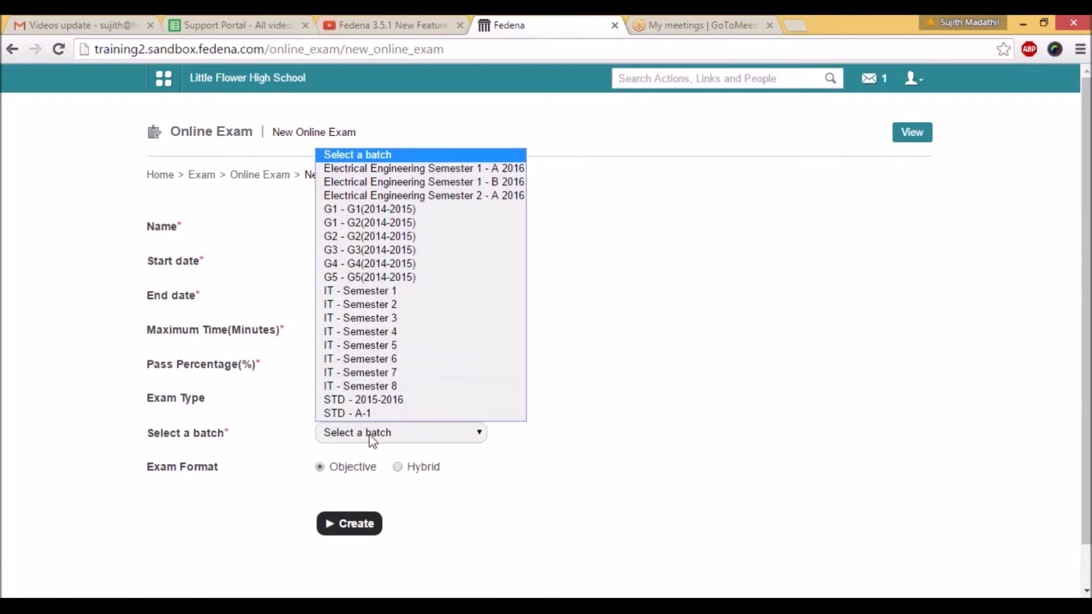
click(396, 321)
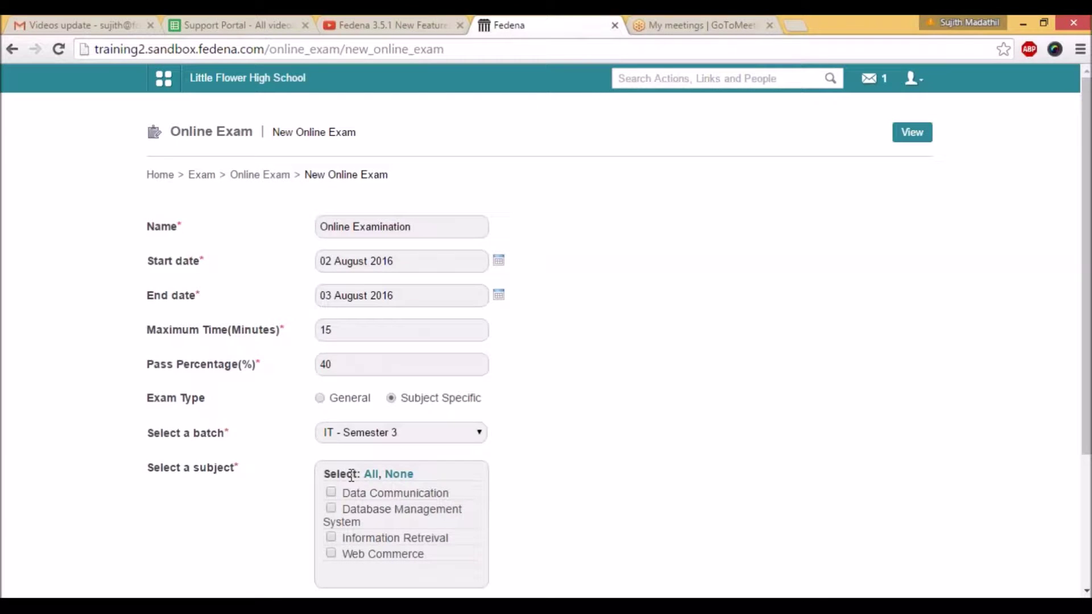
click(320, 398)
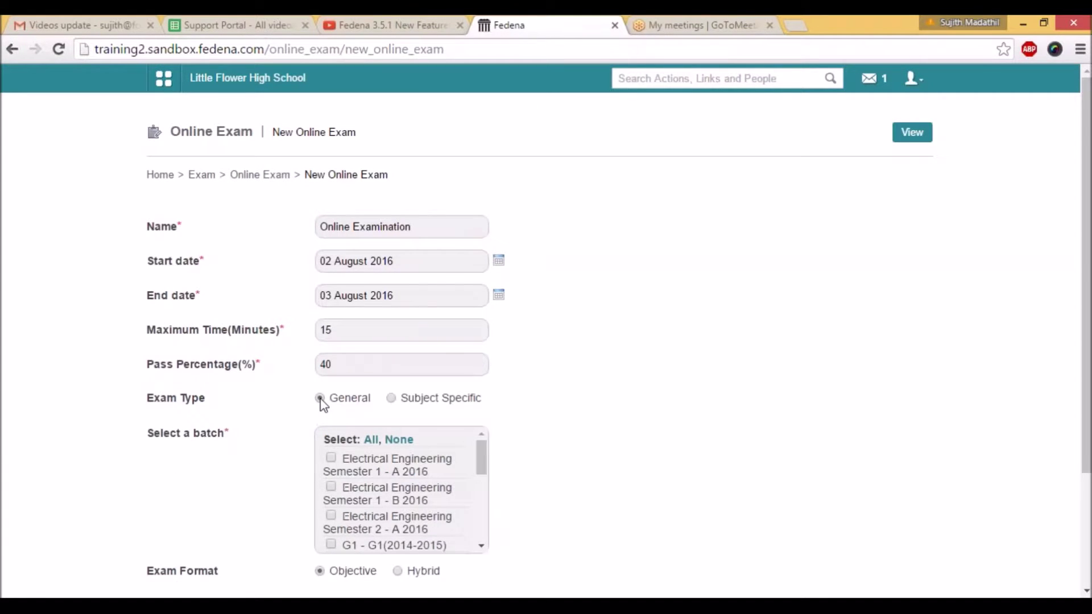
scroll(408, 506, down, 3)
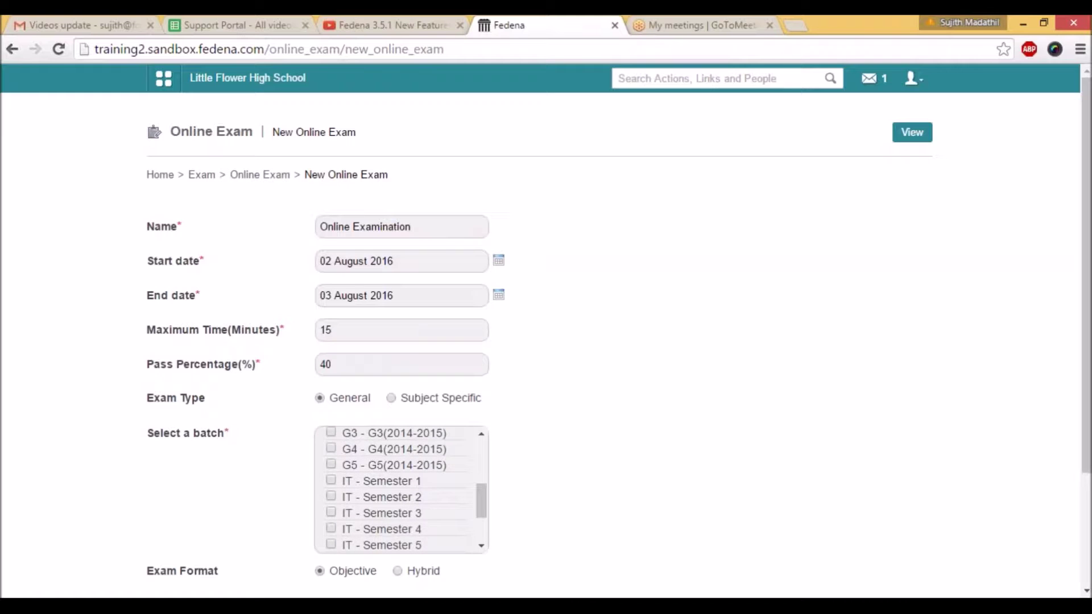
click(331, 513)
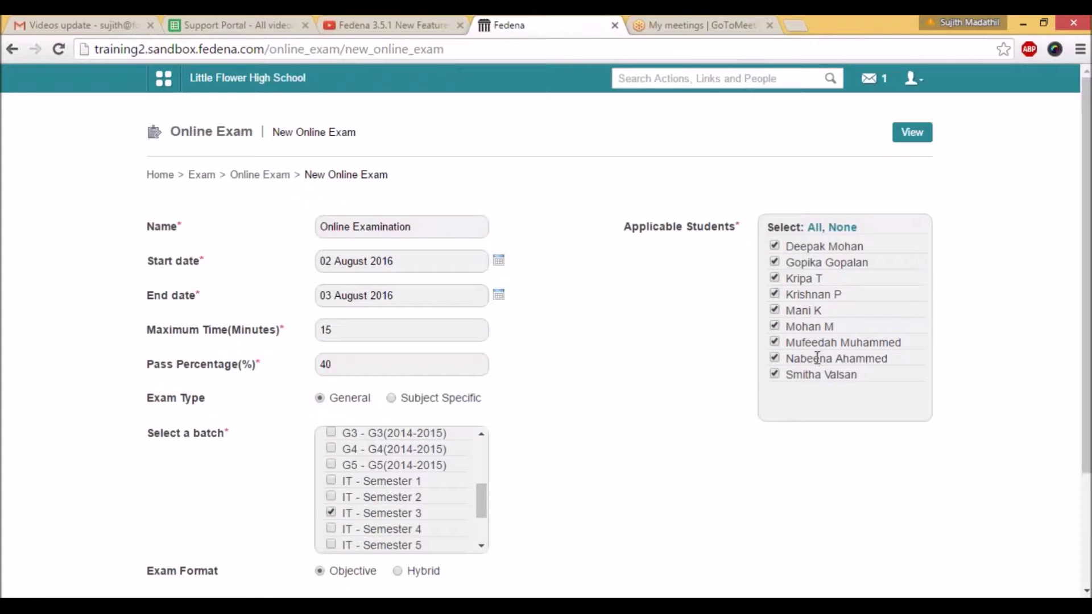
Keep all nine students applicable and create the exam.
click(774, 245)
click(773, 261)
click(816, 229)
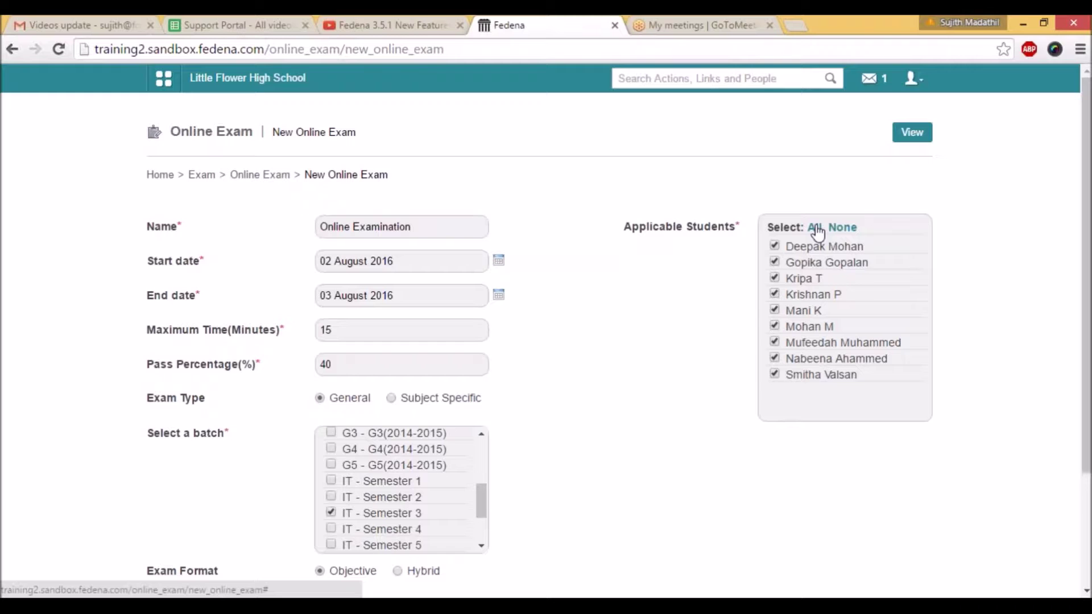
scroll(657, 390, down, 3)
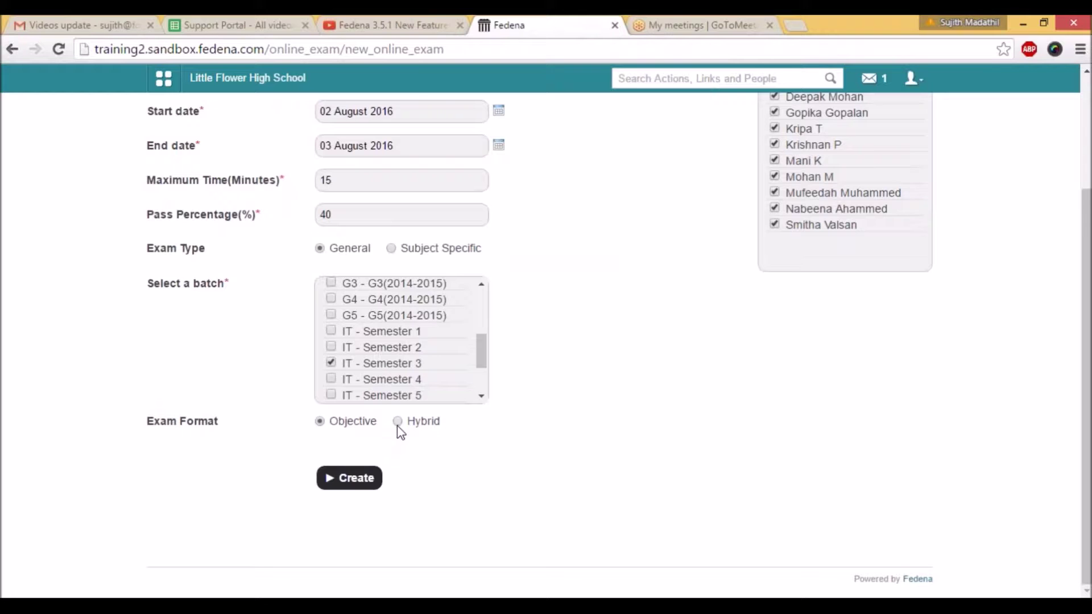
scroll(399, 430, up, 1)
scroll(400, 433, down, 1)
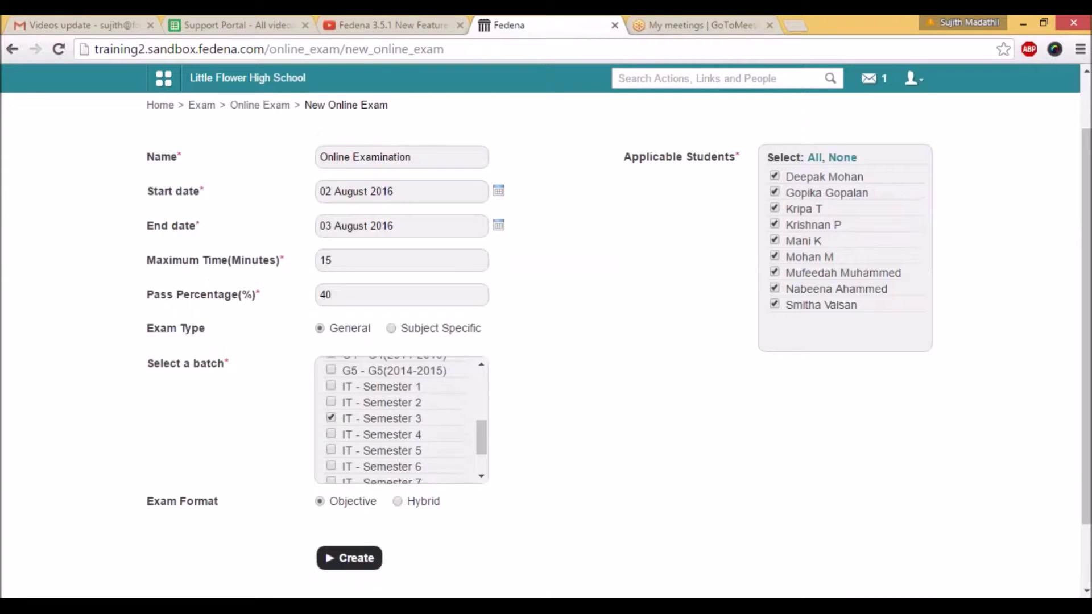
scroll(559, 465, down, 1)
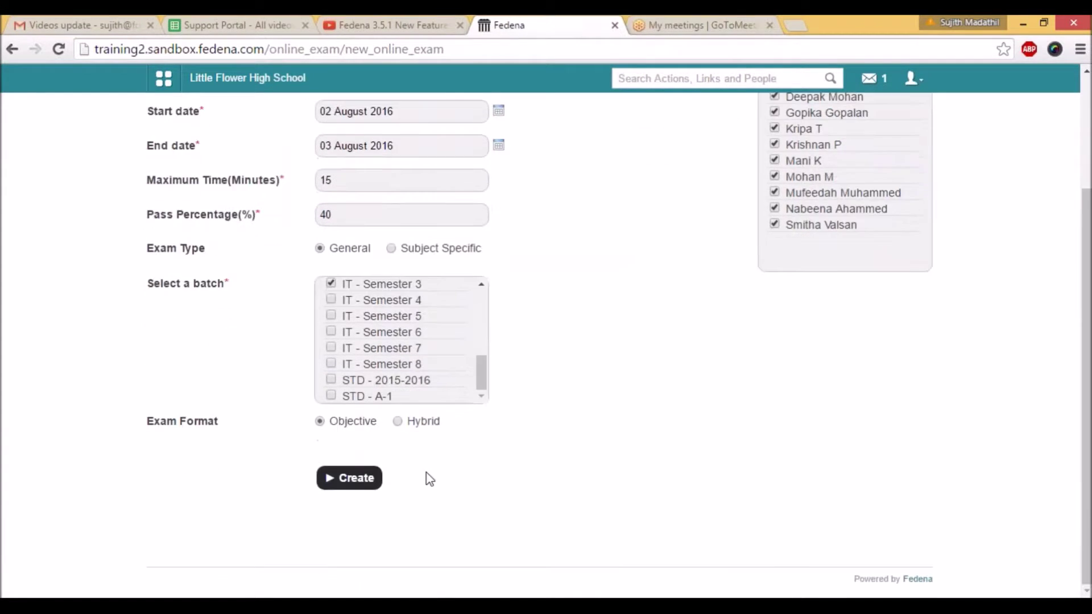
click(358, 479)
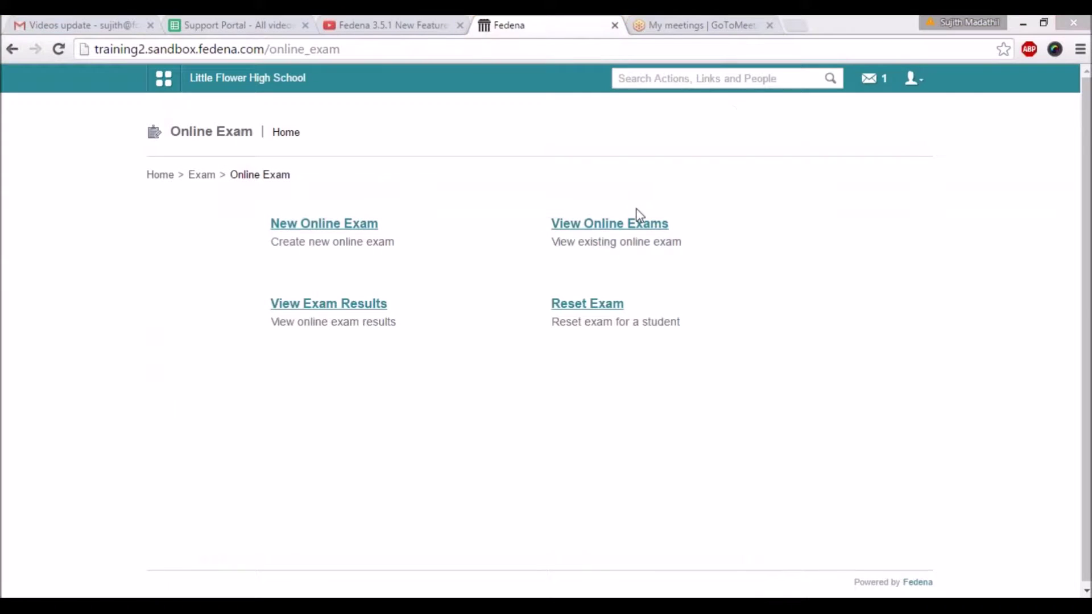
Open the IT - Semester 3 Online Examination details and go to Import Questions.
click(575, 227)
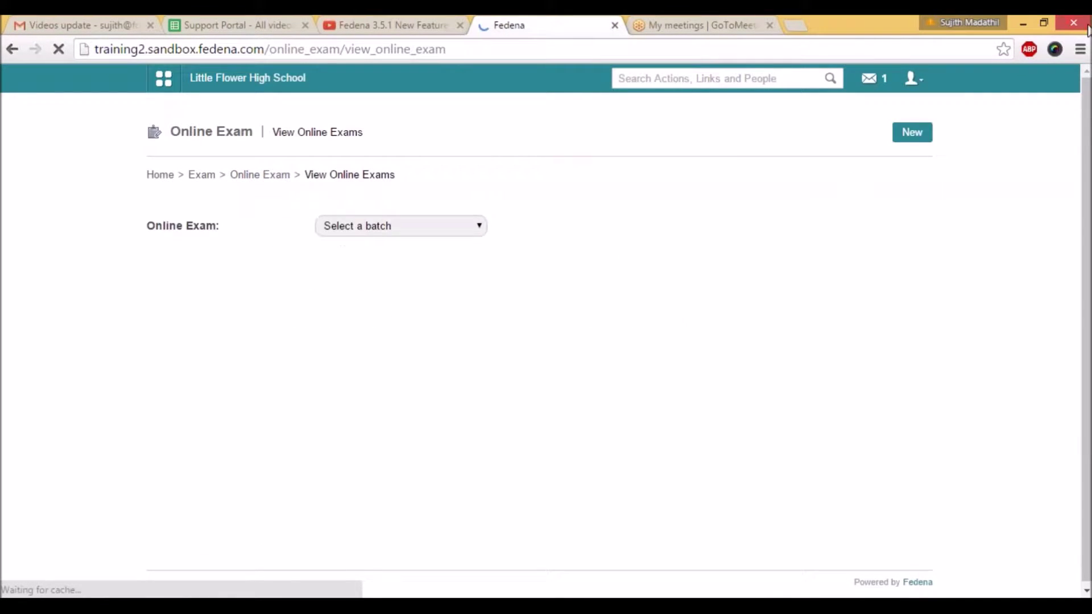
click(444, 228)
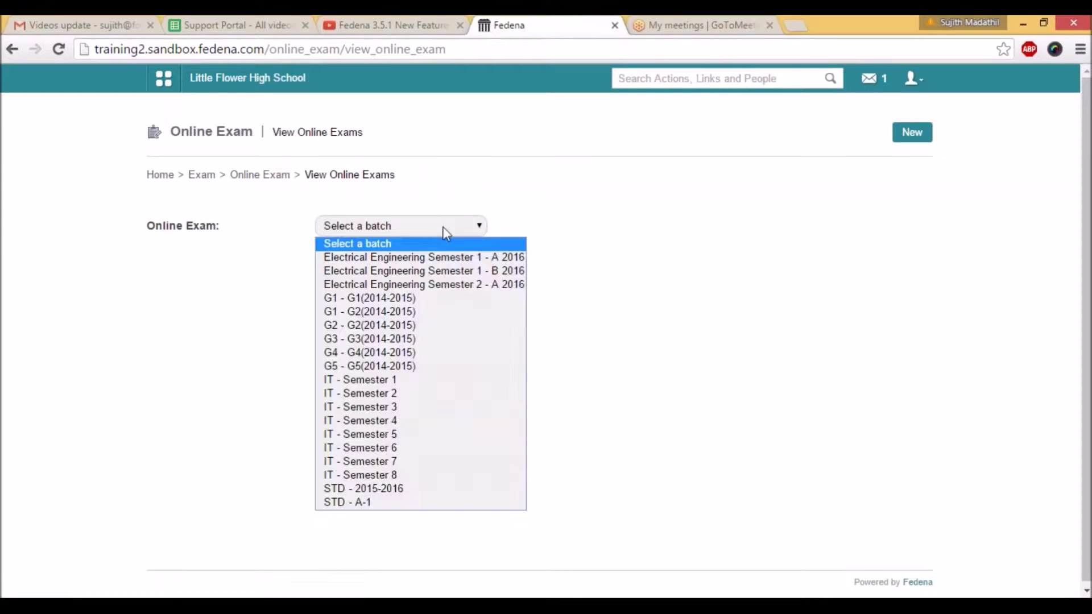
click(346, 407)
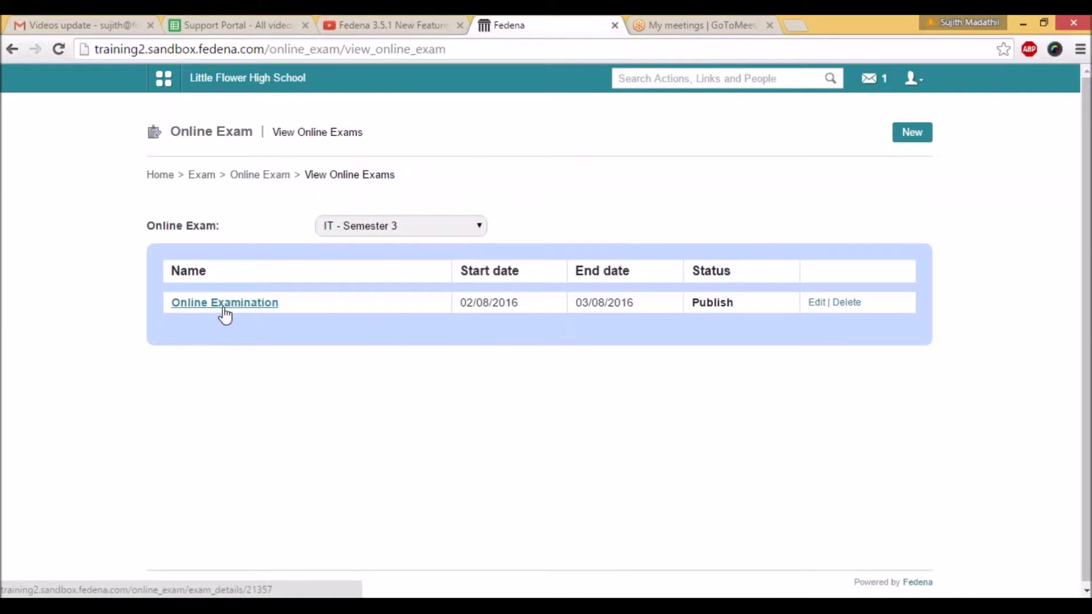
click(225, 310)
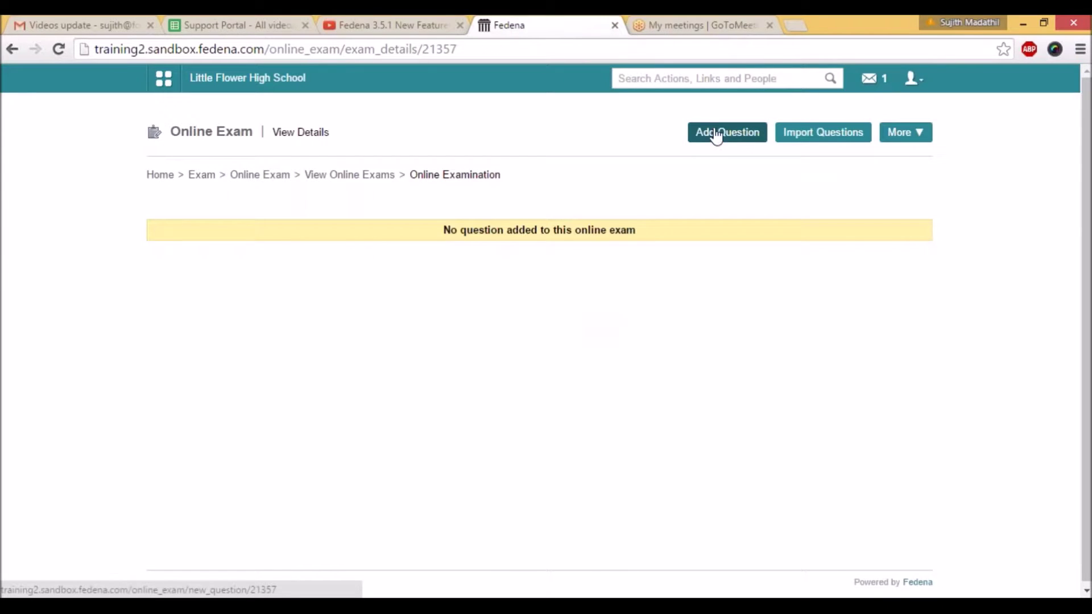
click(828, 139)
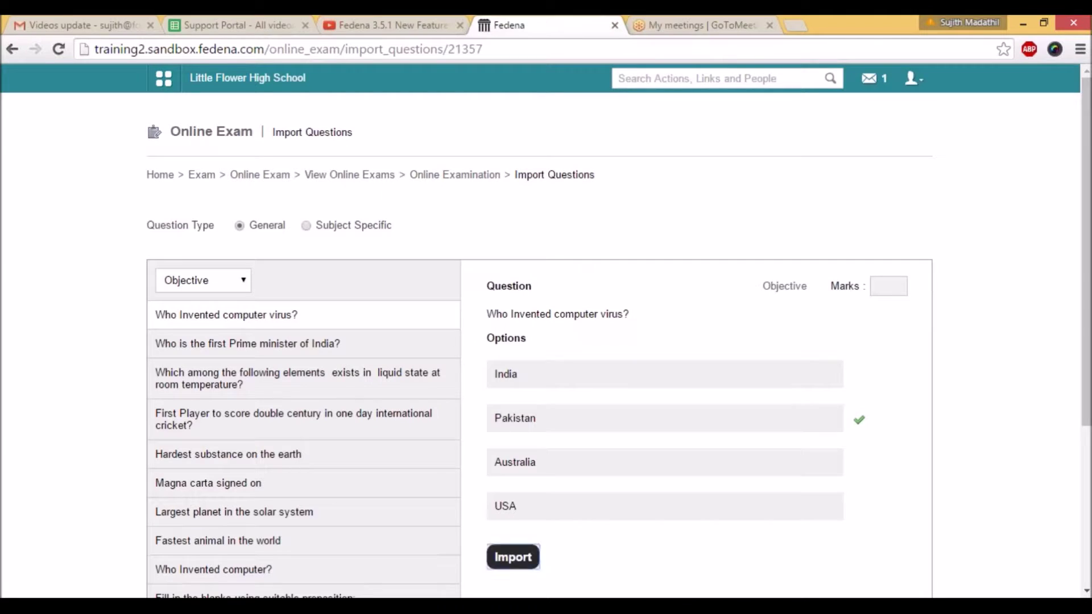
Import the 'Who Invented computer virus?' question worth 5 marks.
click(502, 557)
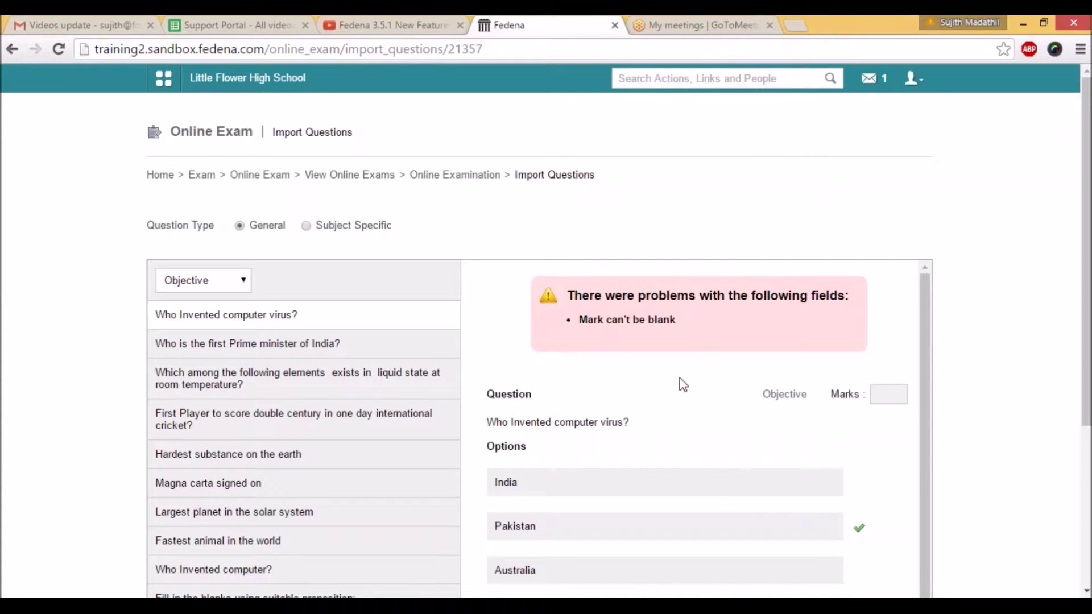
click(882, 396)
text(5)
click(881, 412)
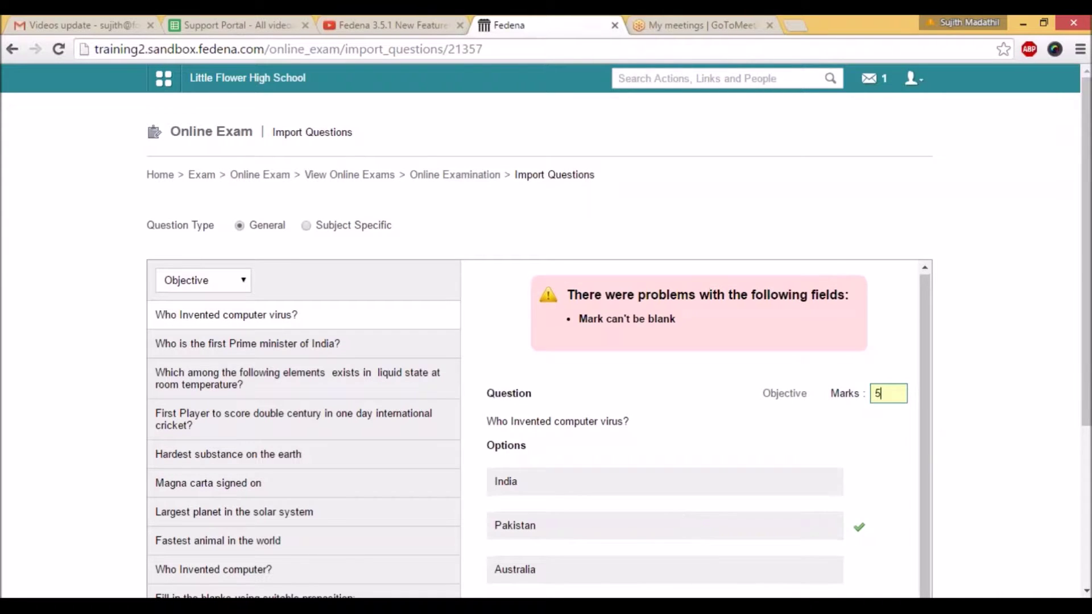
drag(1086, 284, 1086, 384)
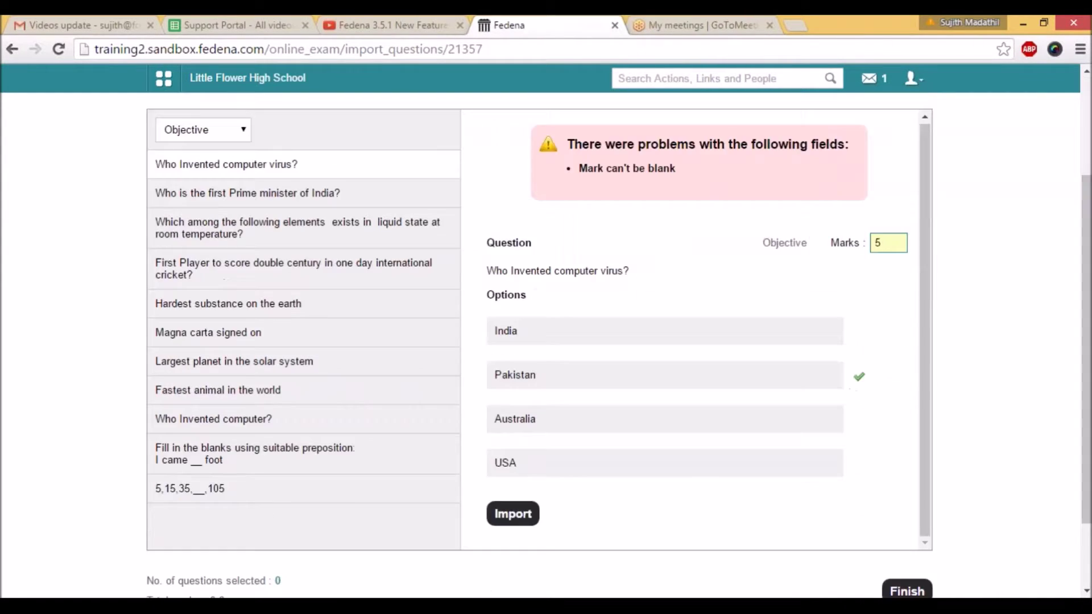
click(492, 515)
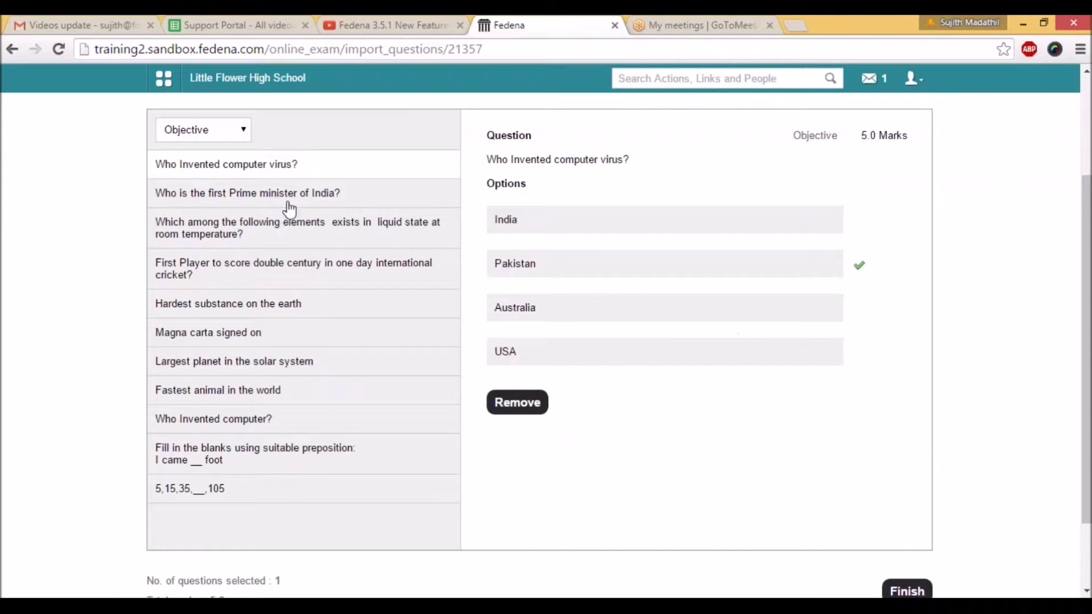
Import the Hardest substance and number series questions at 5 marks, then finish importing.
click(275, 312)
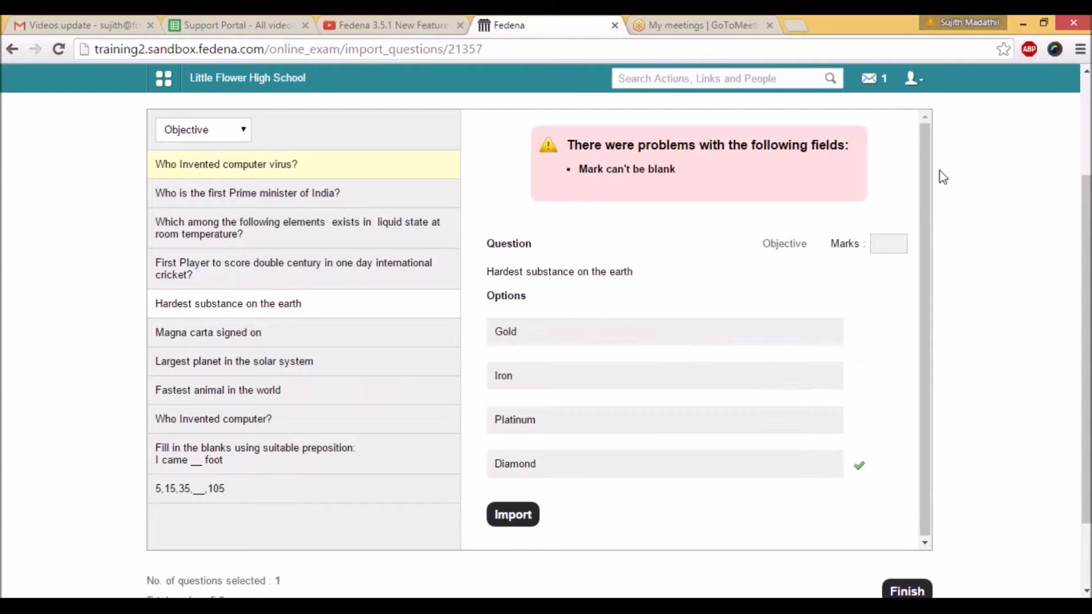
click(888, 243)
text(5)
click(513, 514)
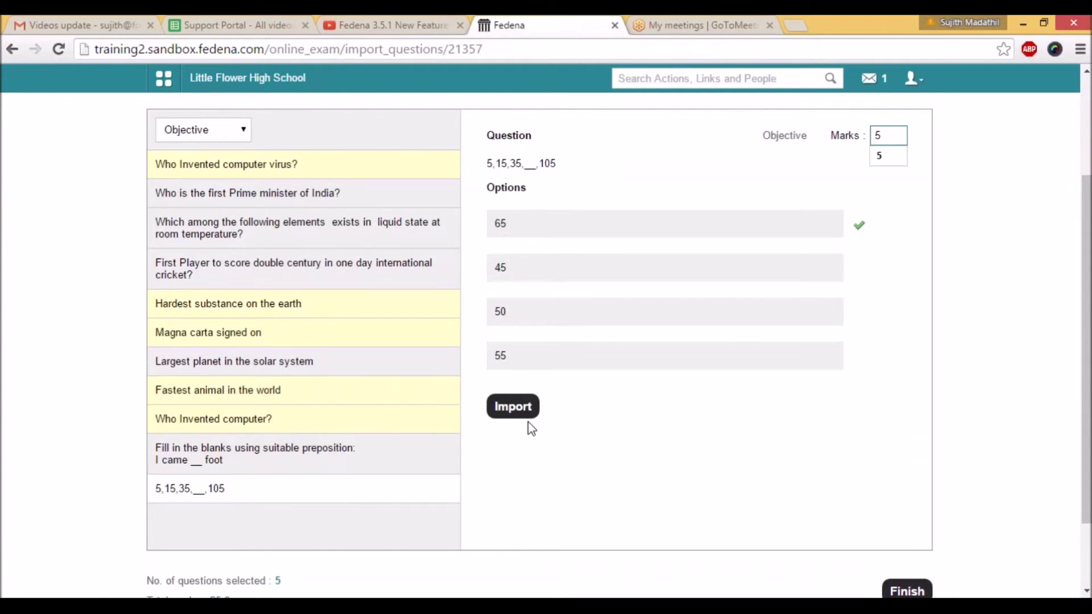
click(524, 415)
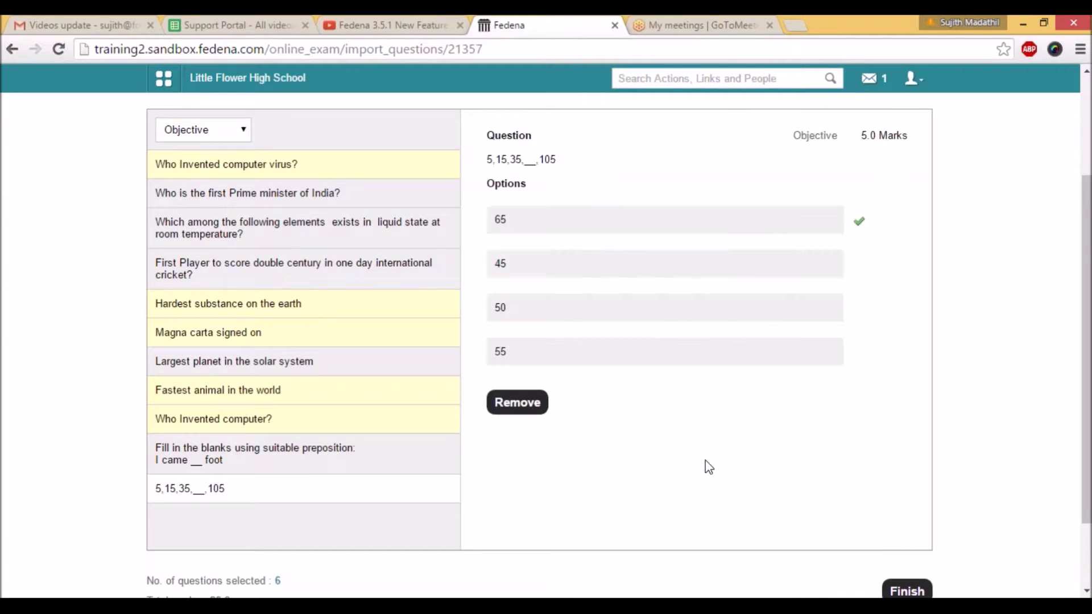
scroll(711, 466, down, 2)
click(907, 511)
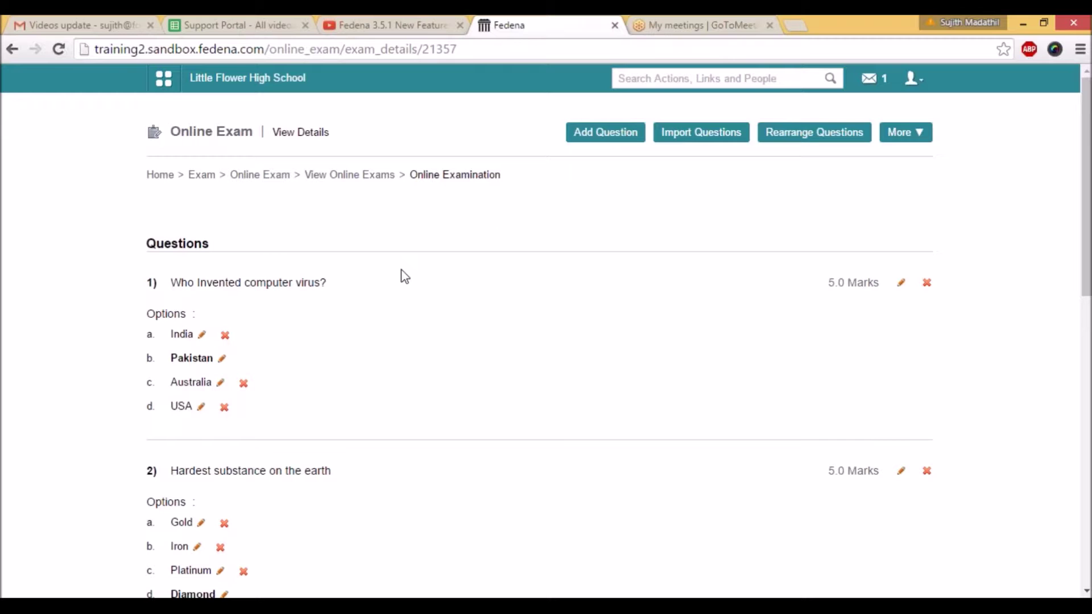
Start a new question 'Question here' with first option 'Answer 1'.
click(592, 137)
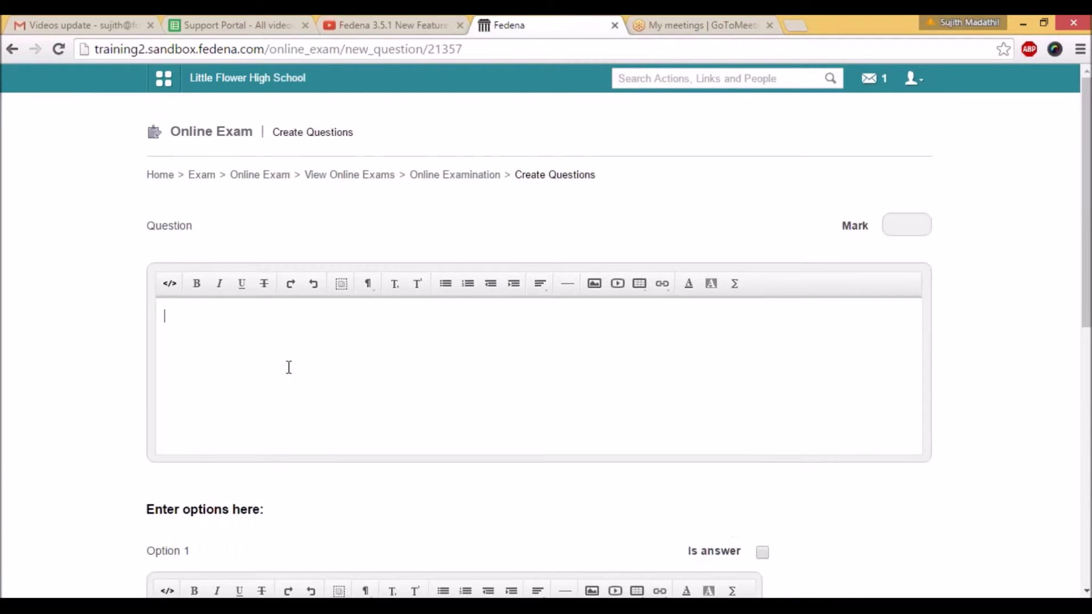
text(Question here?)
scroll(290, 366, down, 1)
click(225, 552)
text(Answer 1)
Fill option 2 with 'Answer 2' and add a third option 'Answer 3'.
scroll(222, 414, down, 7)
click(222, 415)
text(Answer 2)
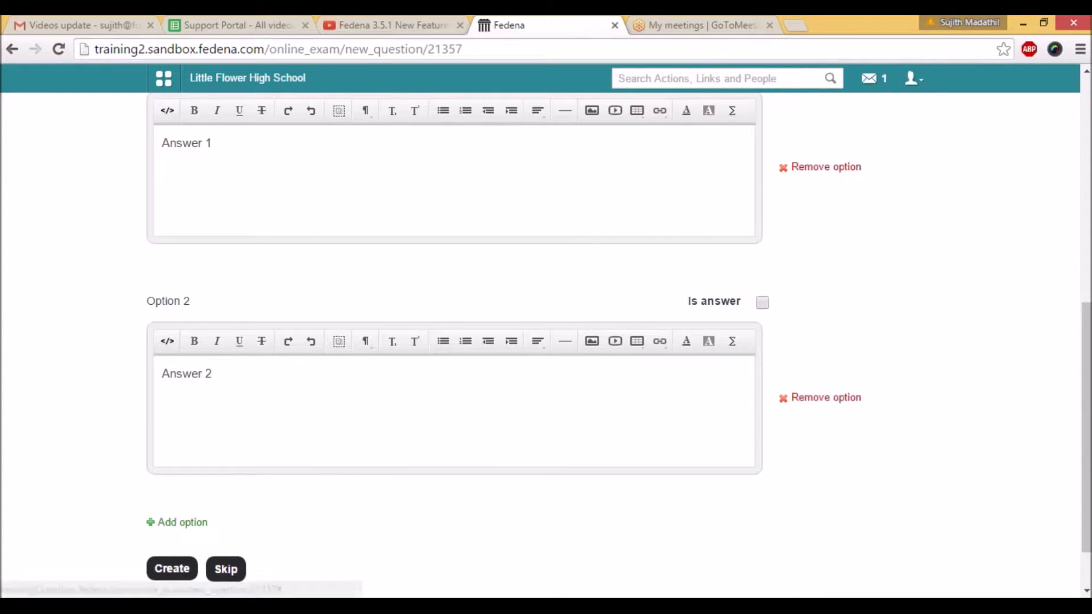
click(182, 522)
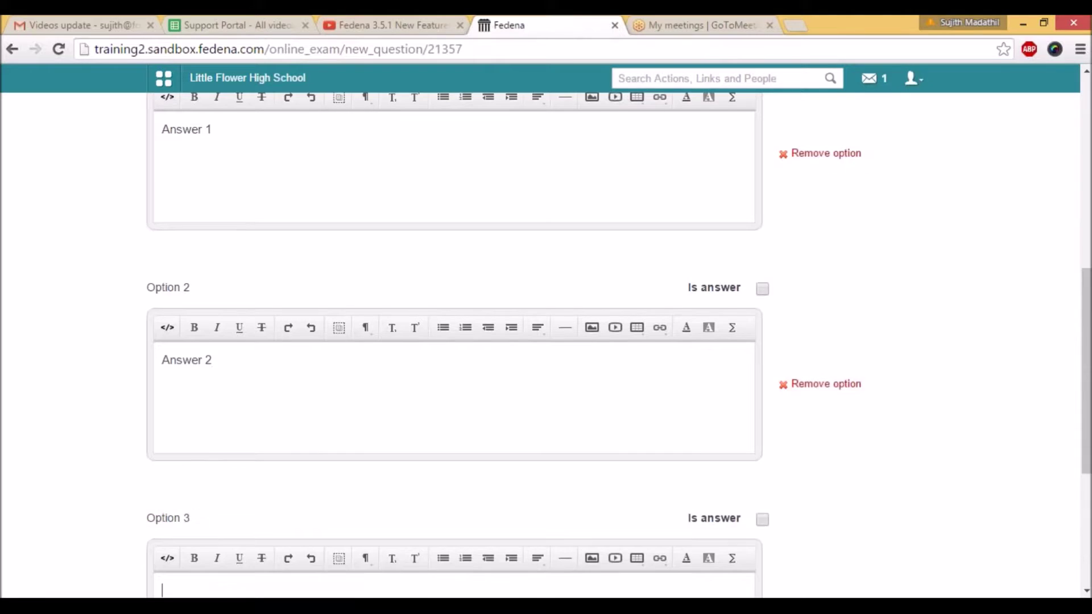
scroll(455, 341, down, 3)
text(An)
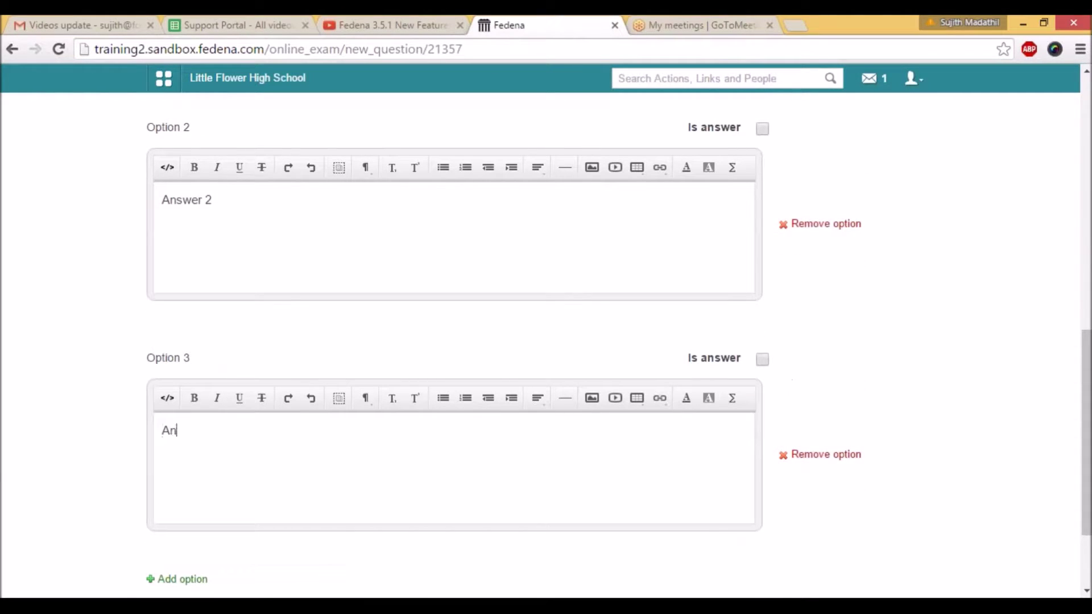
text(swer 3)
scroll(234, 529, up, 6)
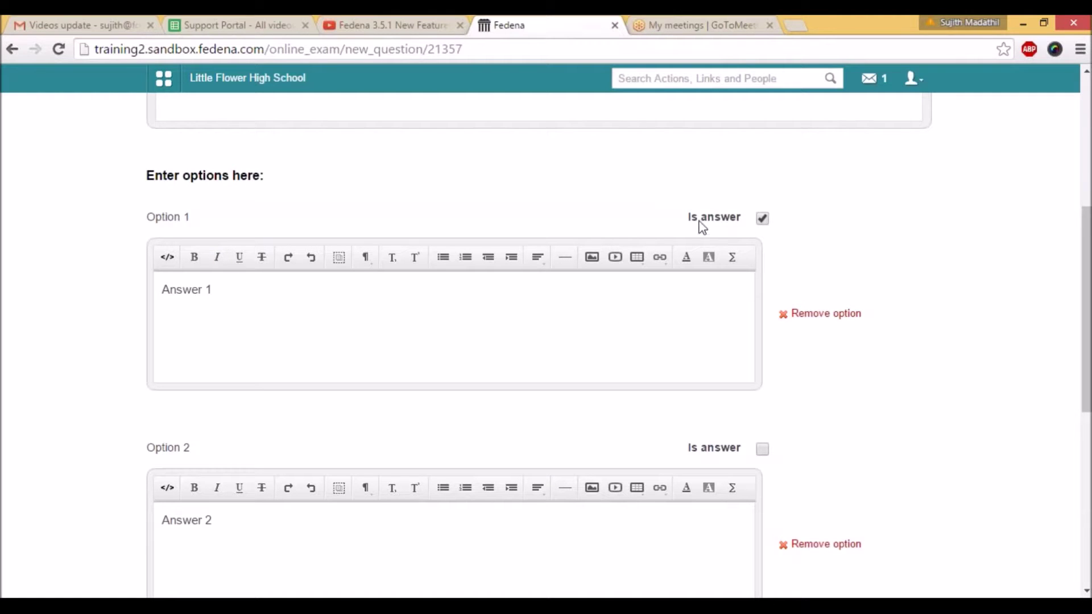
scroll(703, 256, up, 5)
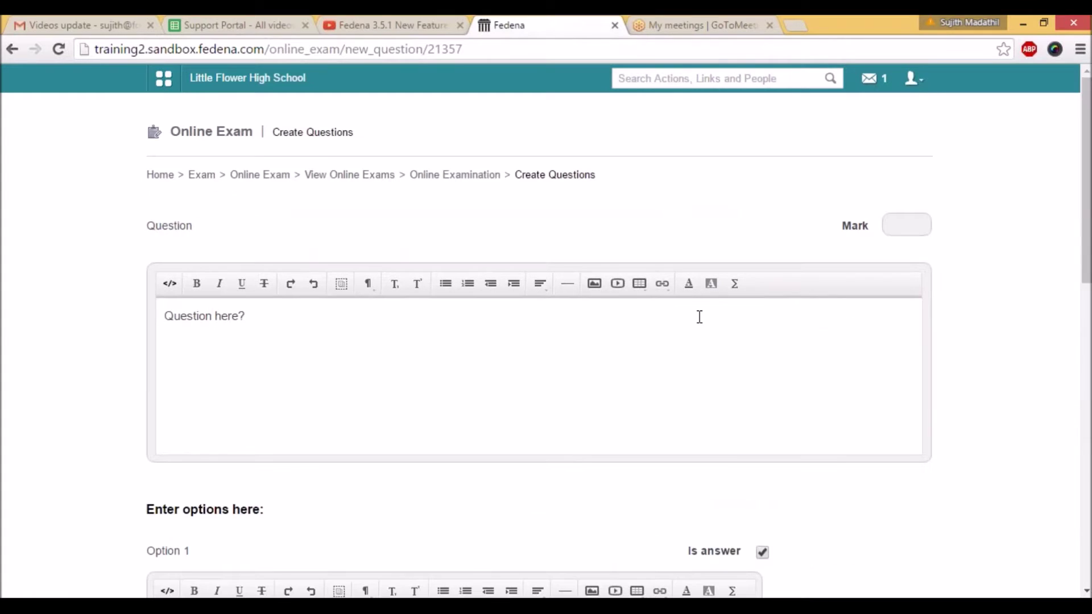
Go back to View Online Exams and reopen Online Examination for IT - Semester 3.
click(363, 176)
click(398, 226)
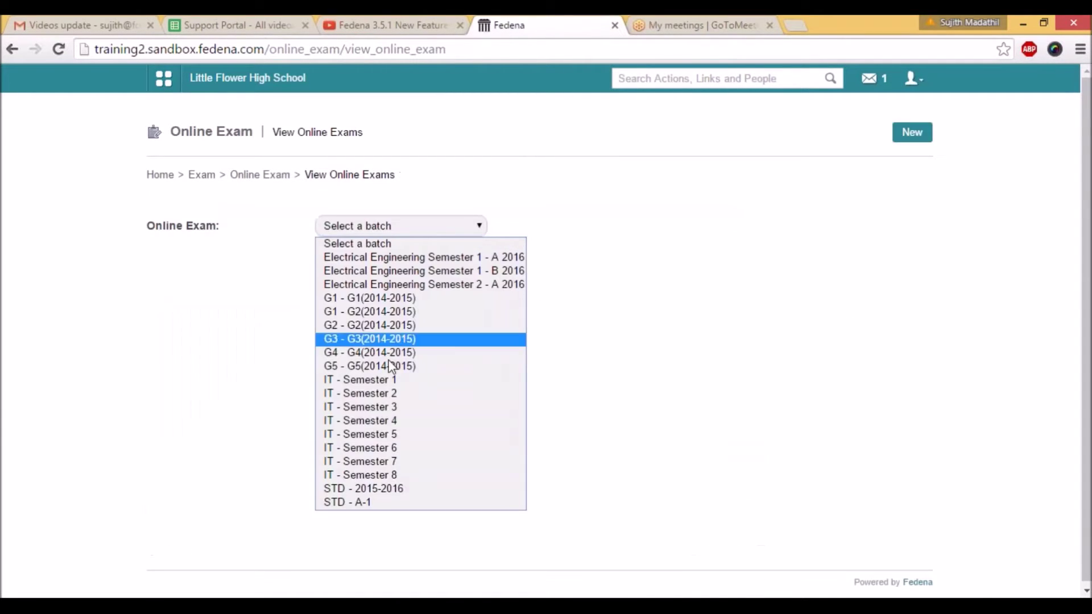
click(371, 410)
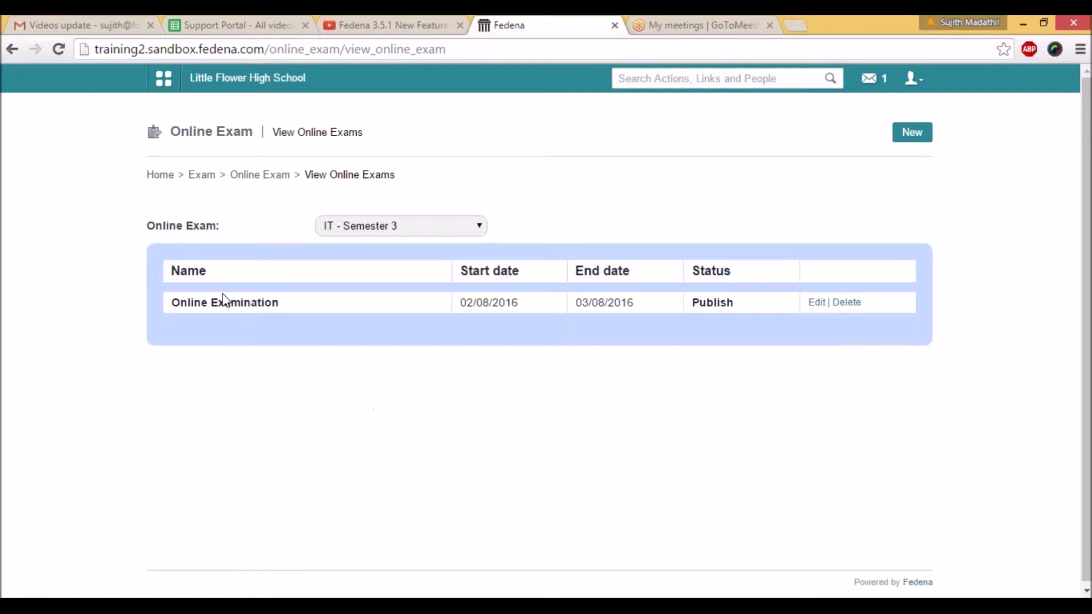
click(221, 303)
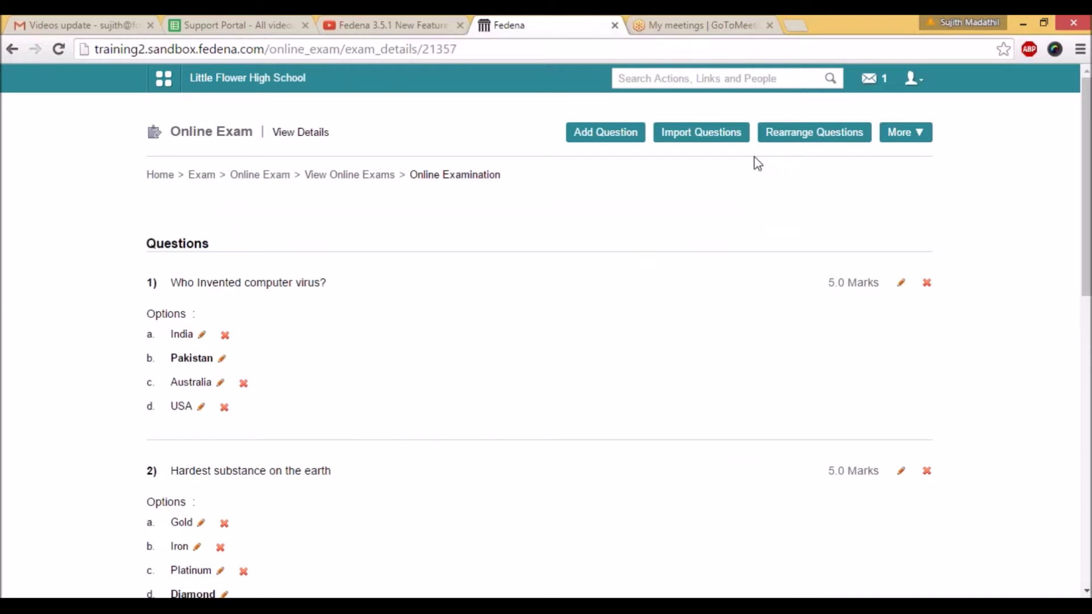
Reorder the questions so Hardest substance on the earth is first and Fastest animal in the world second.
click(788, 139)
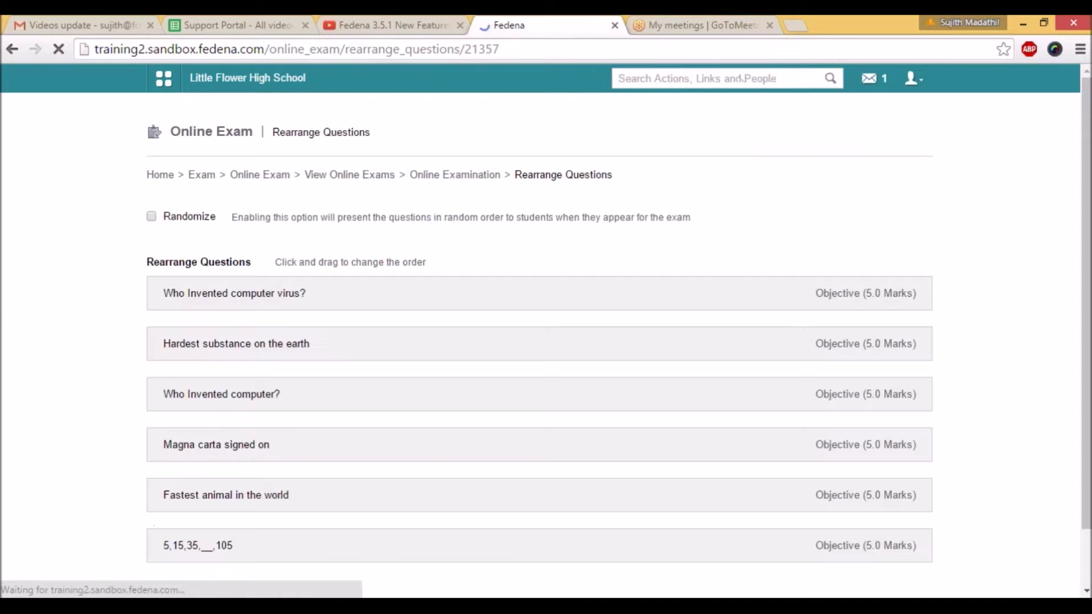
drag(261, 343, 241, 302)
drag(363, 493, 364, 344)
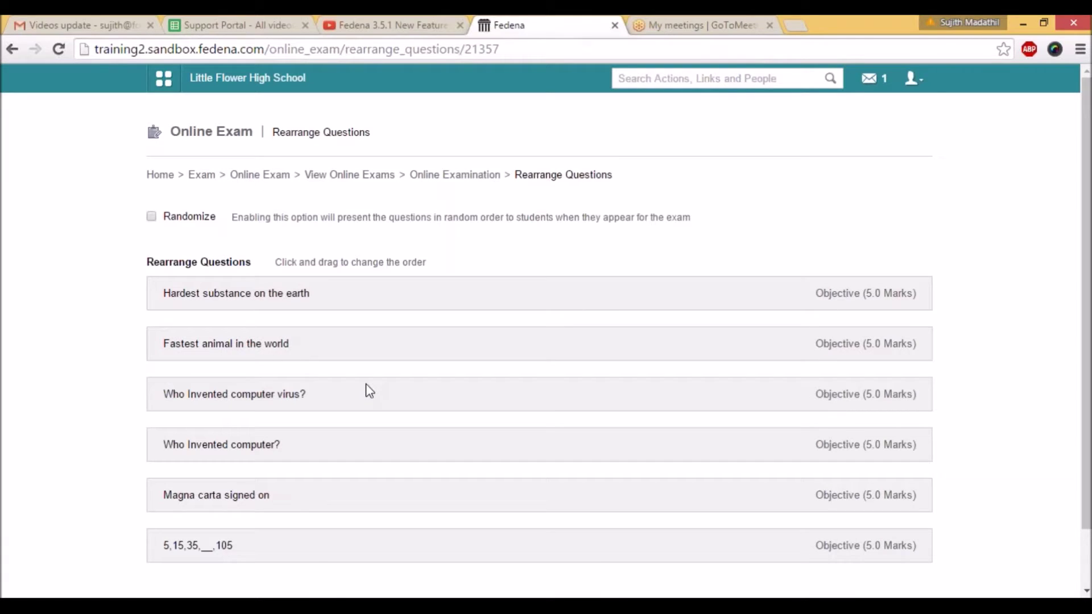
scroll(366, 390, down, 2)
scroll(341, 364, up, 2)
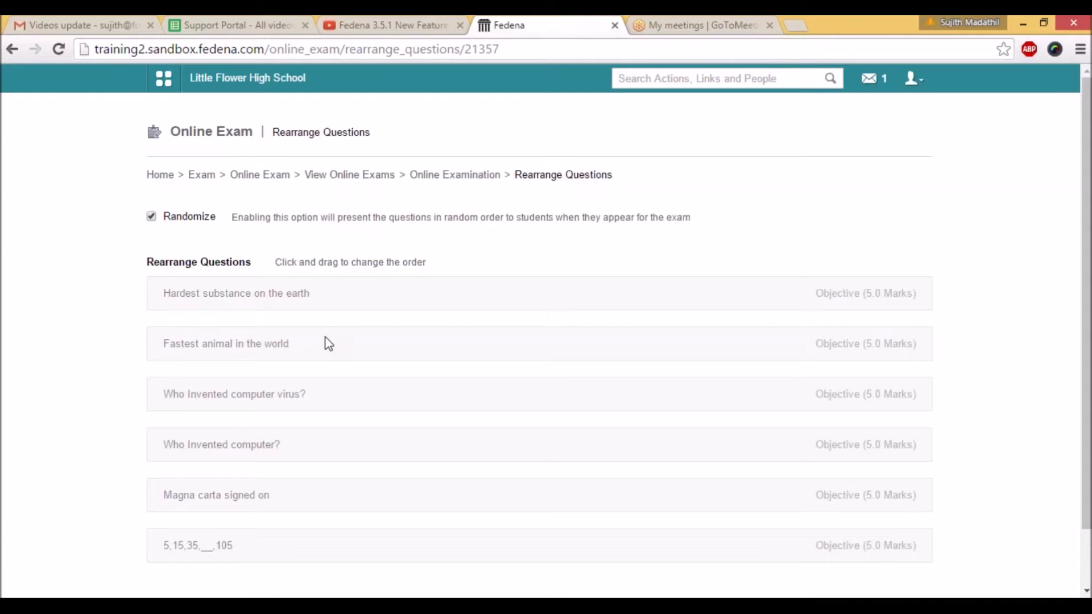
scroll(537, 358, down, 2)
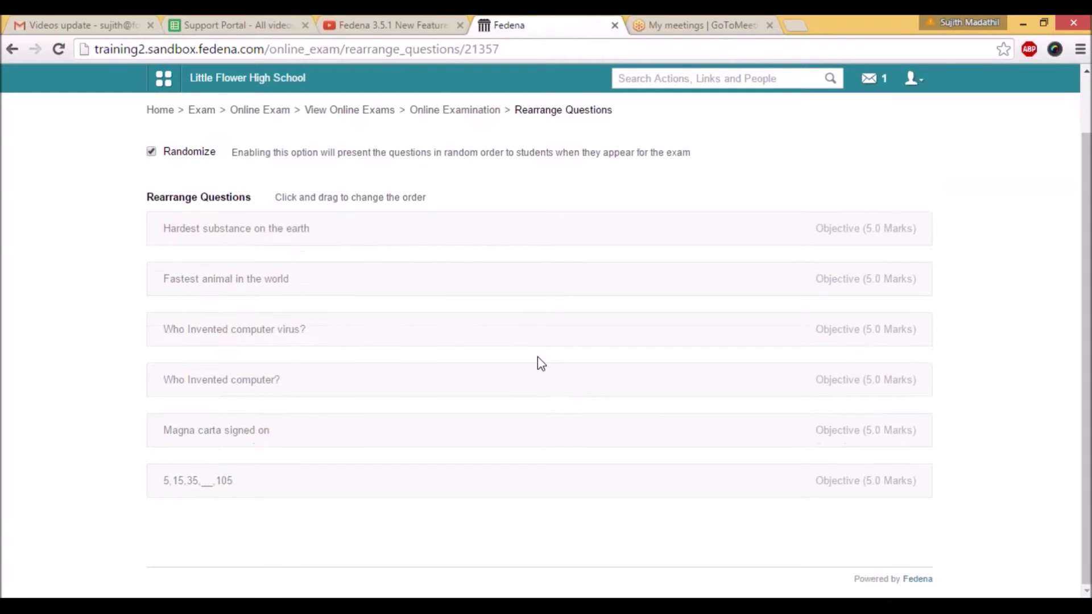
scroll(512, 318, up, 2)
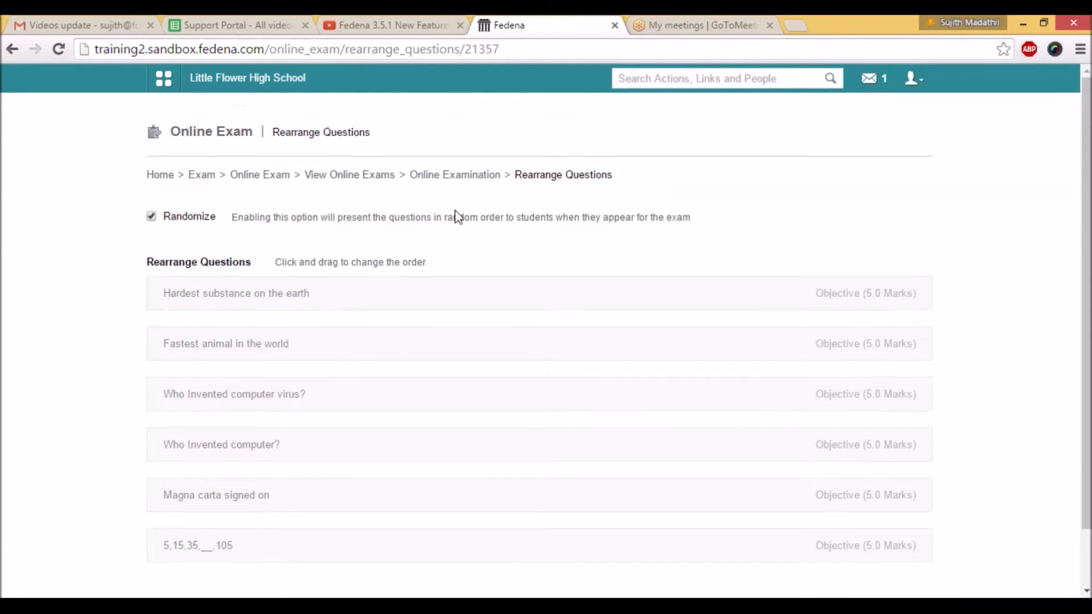
Return to the Online Examination details page for IT - Semester 3.
click(356, 177)
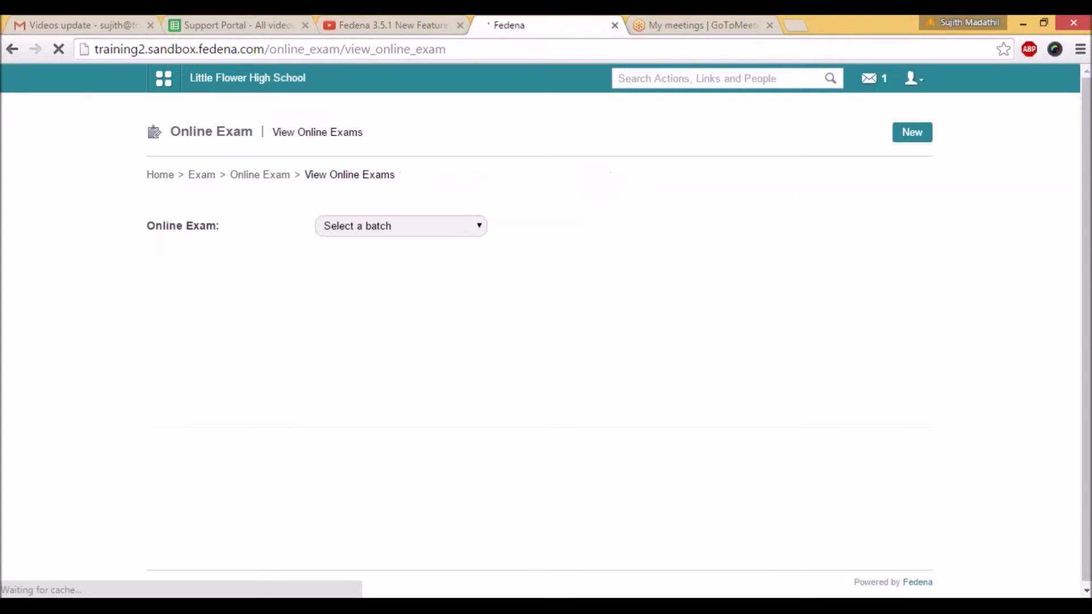
click(257, 178)
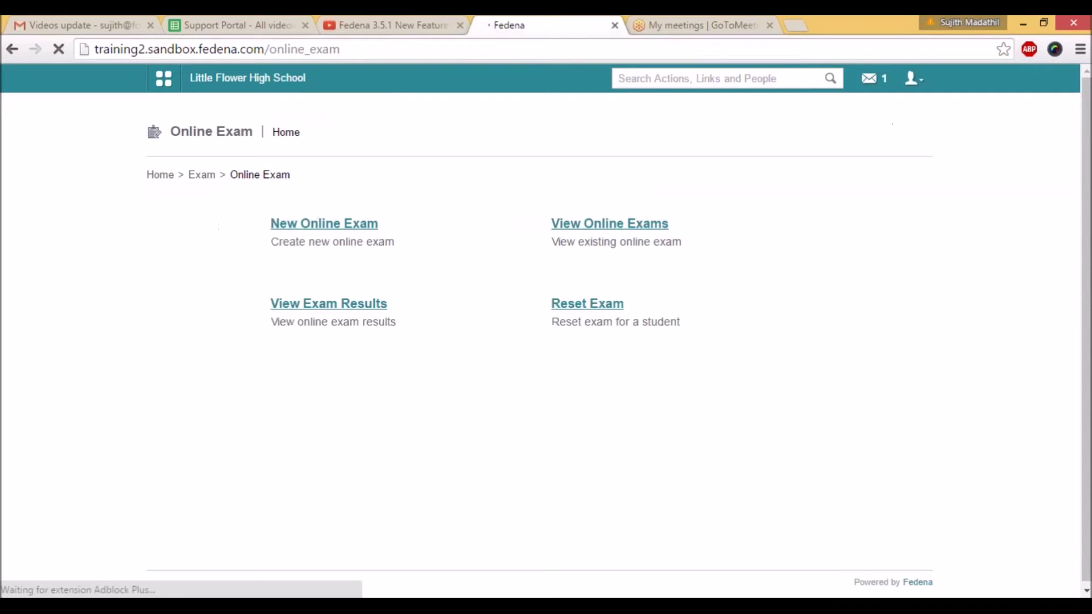
click(546, 259)
click(401, 225)
click(395, 409)
click(225, 303)
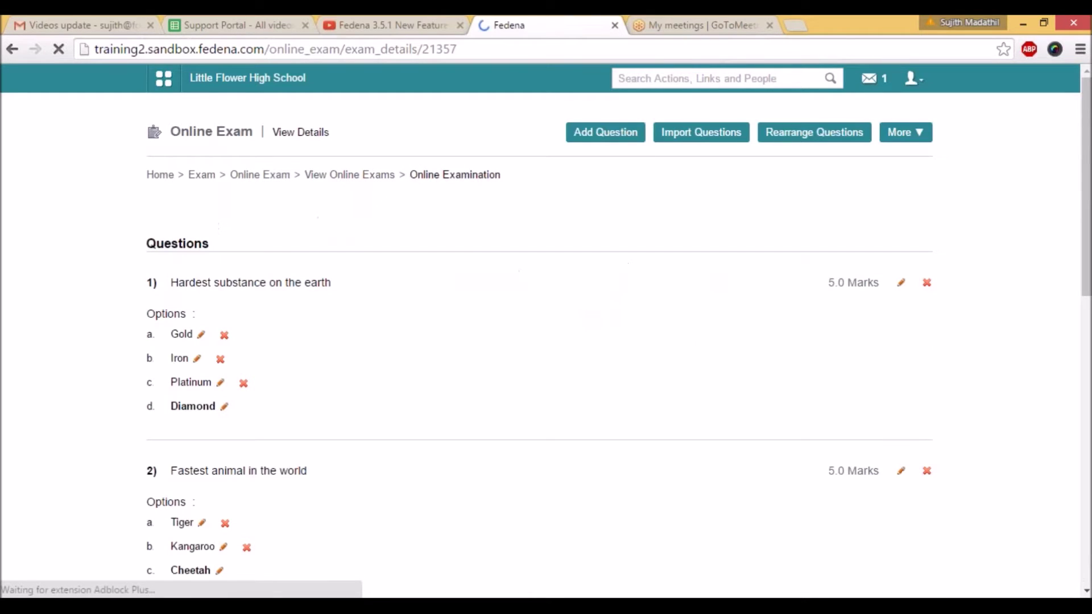
Publish the Online Examination and log out of the administrator account.
click(908, 136)
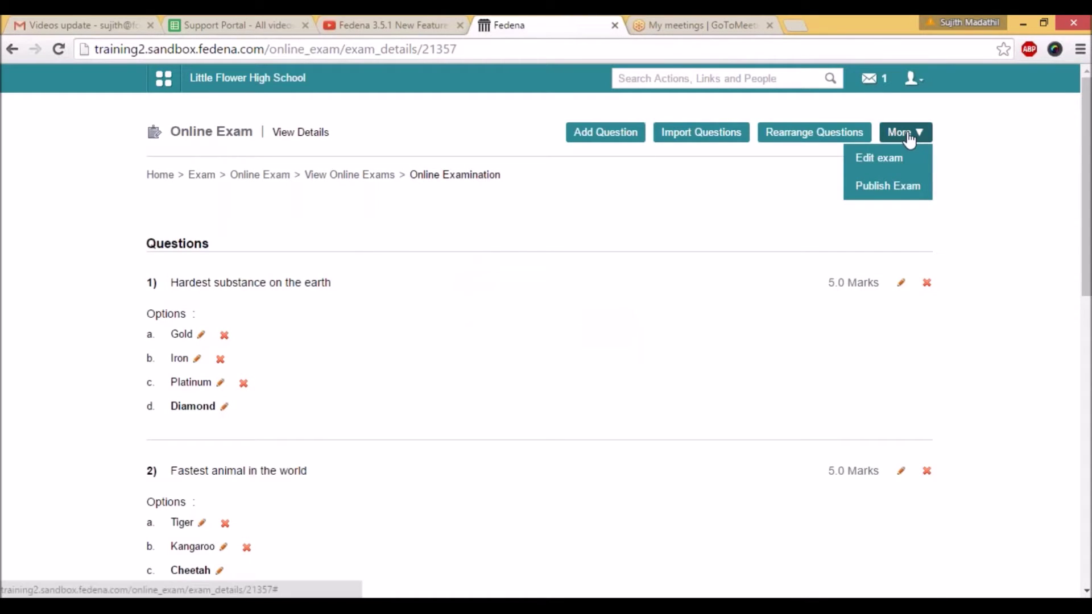
click(895, 190)
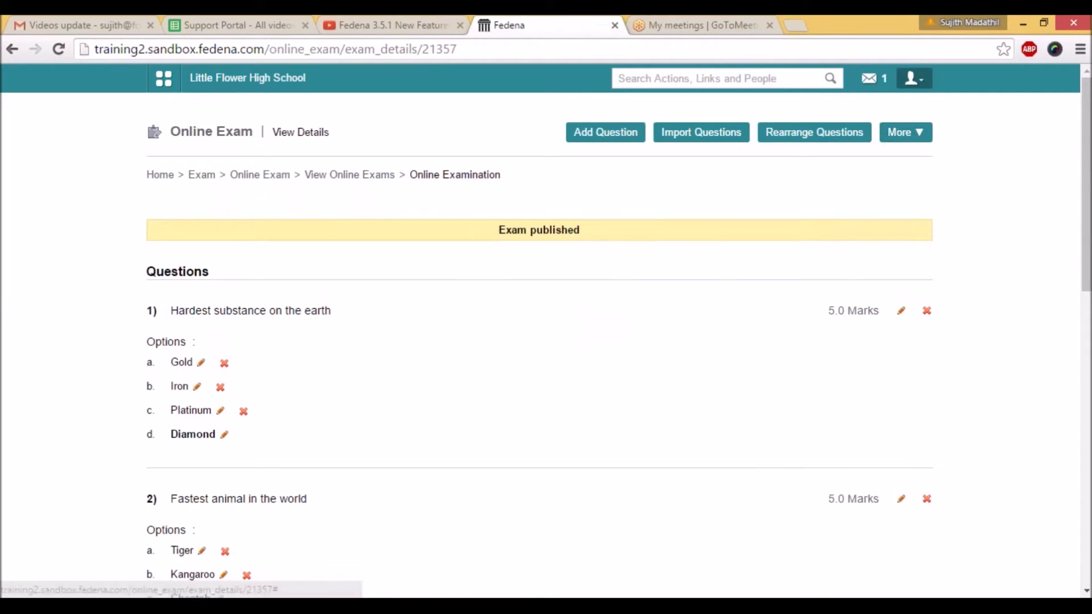
click(912, 77)
click(842, 143)
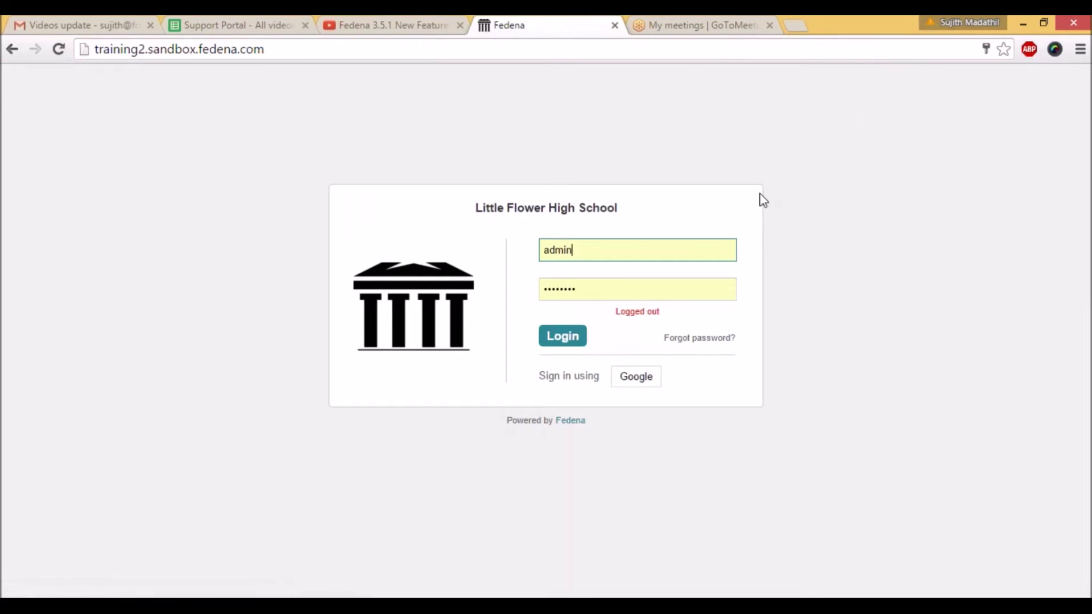
Sign in with the student's username, dismiss Chrome's password prompt, and show the Academics modules.
double_click(541, 241)
text(512)
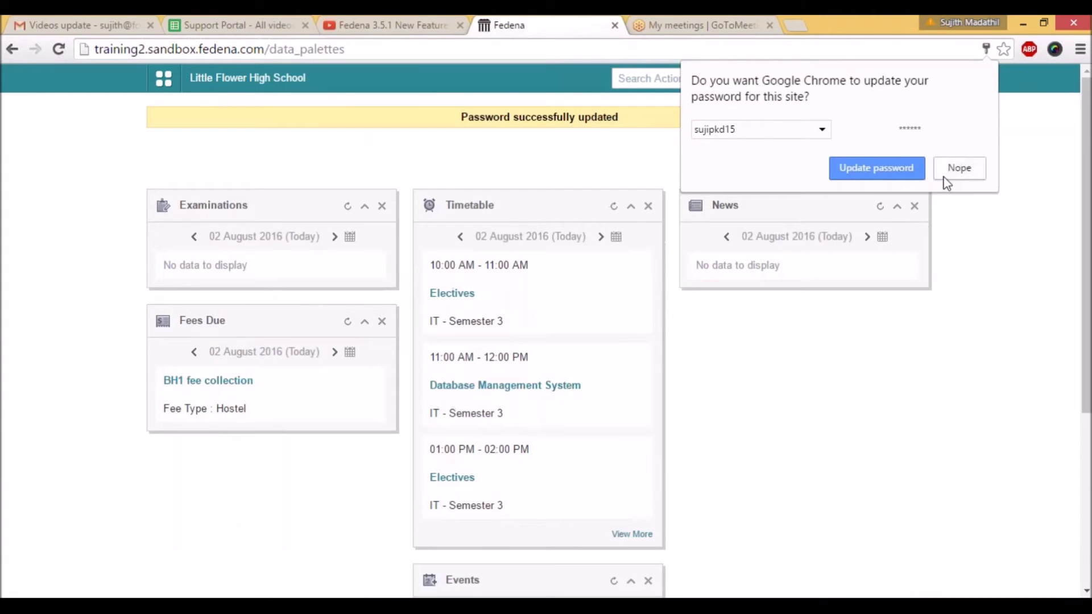
click(953, 172)
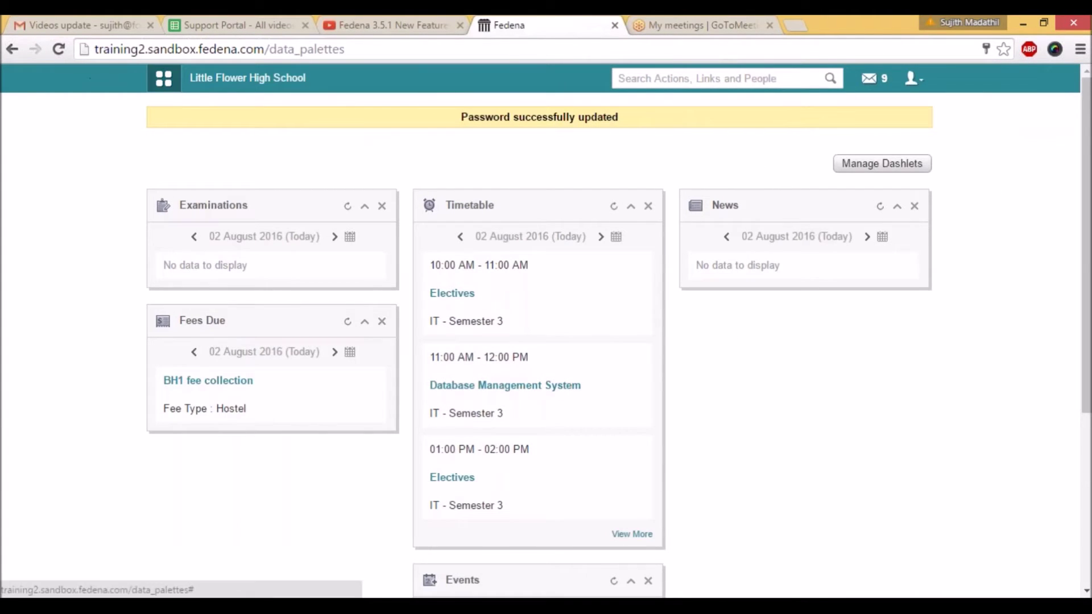
click(164, 79)
click(271, 122)
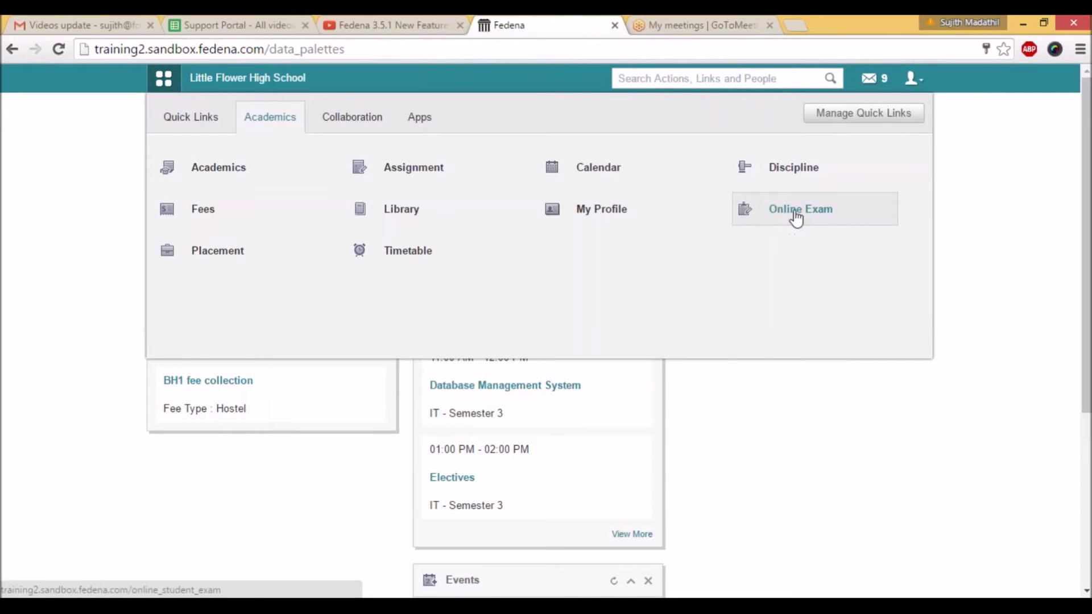
As the student, load the 'Online Examination' (15 minutes, 40% pass mark) and start it.
click(793, 214)
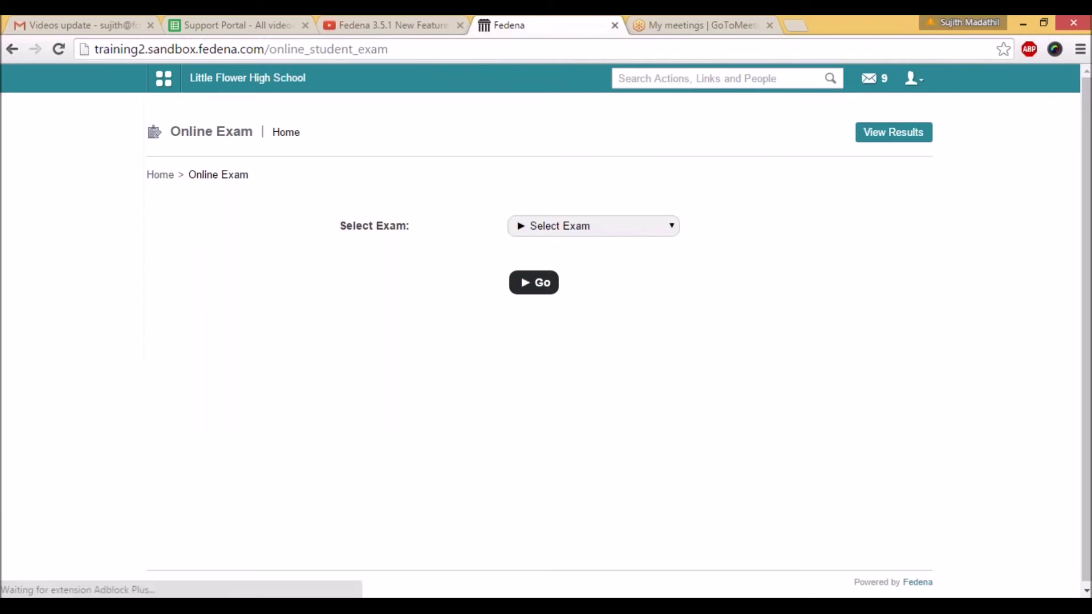
click(549, 224)
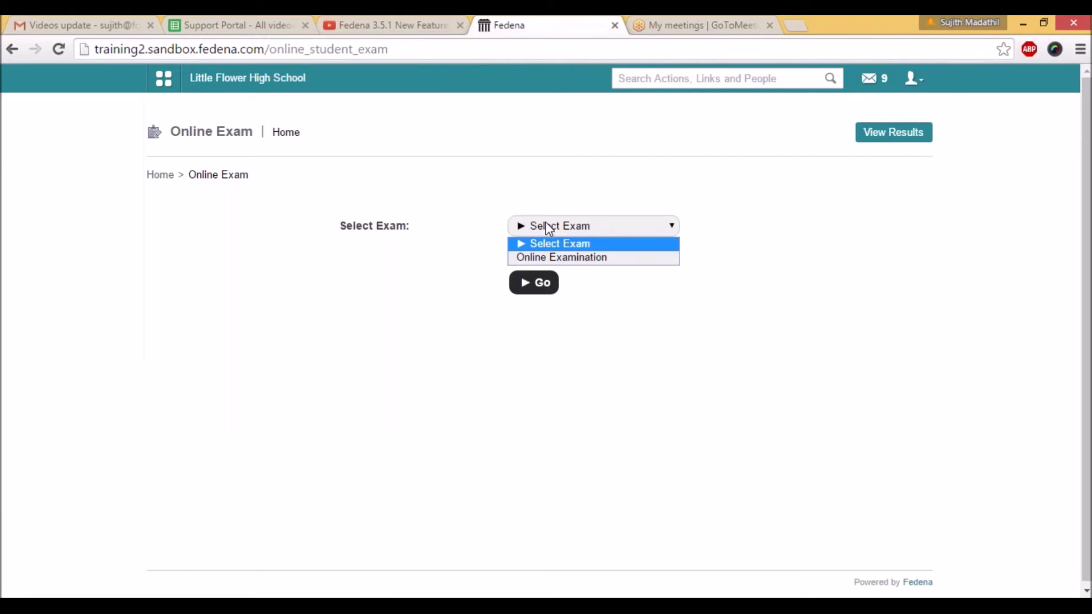
click(571, 259)
click(541, 284)
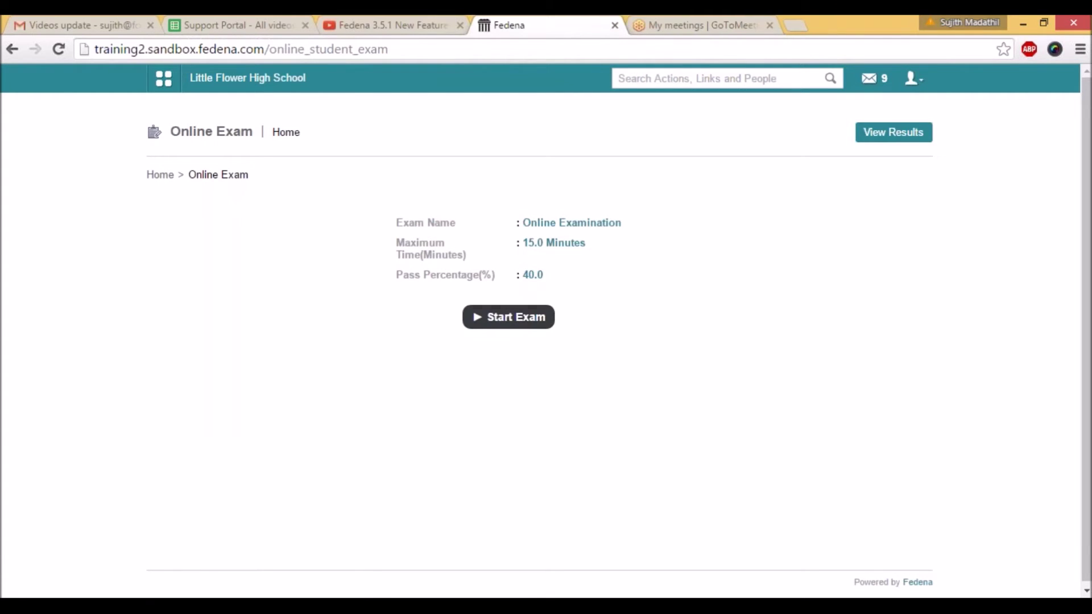
click(508, 316)
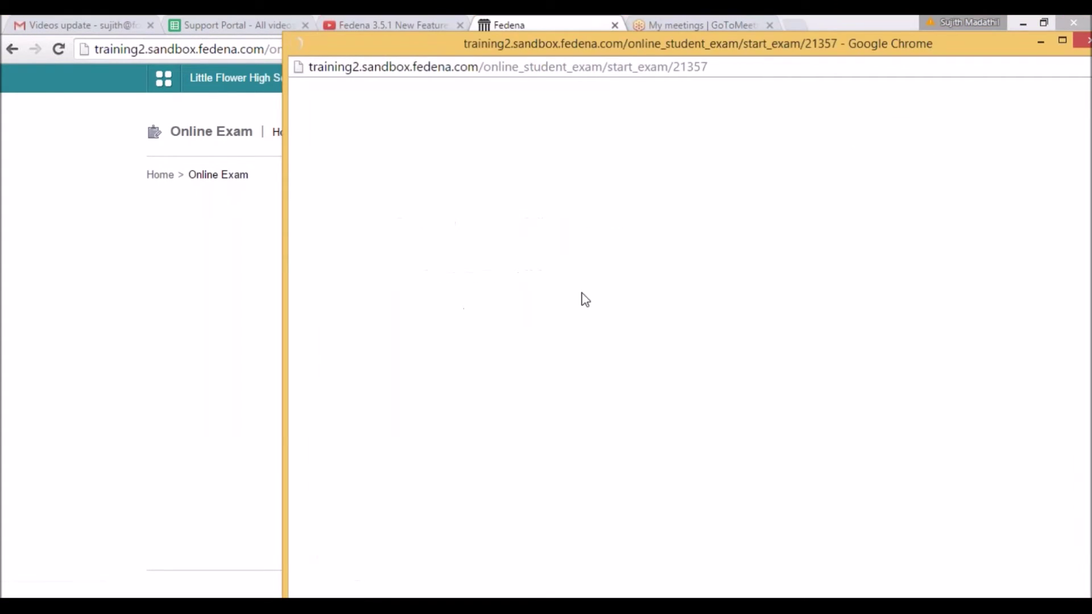
In the maximized exam window, answer Iron for question 4 and 65 for question 5.
click(1062, 40)
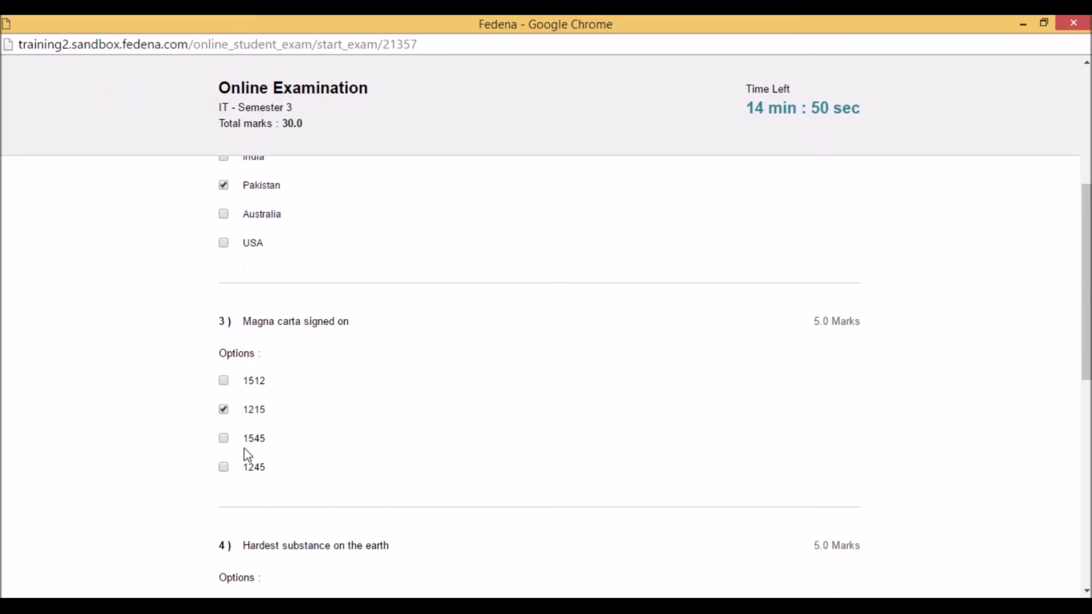
scroll(239, 387, down, 5)
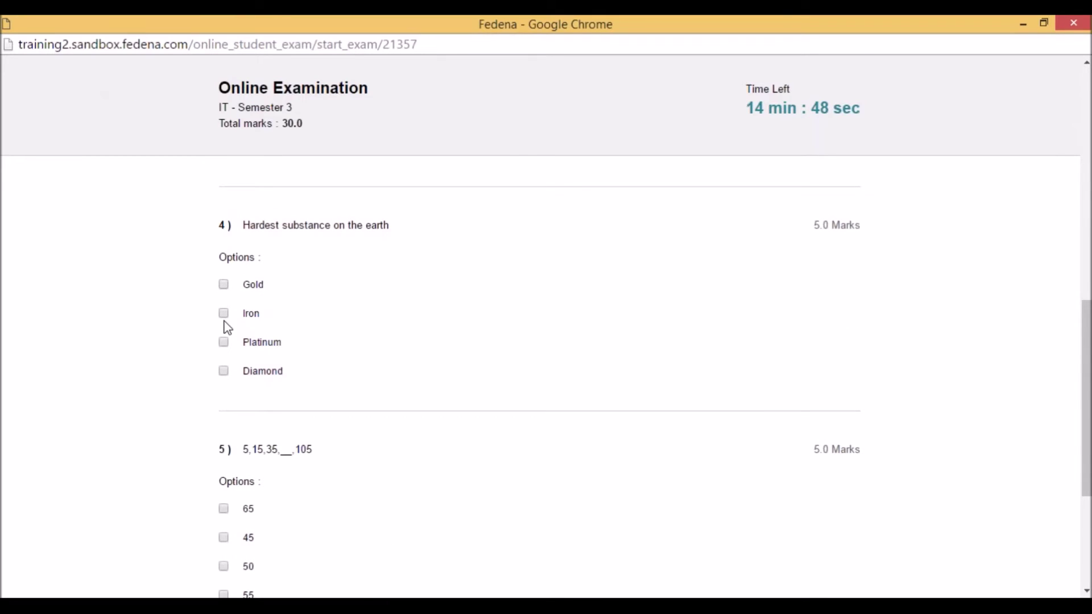
click(224, 313)
click(224, 508)
scroll(275, 504, down, 4)
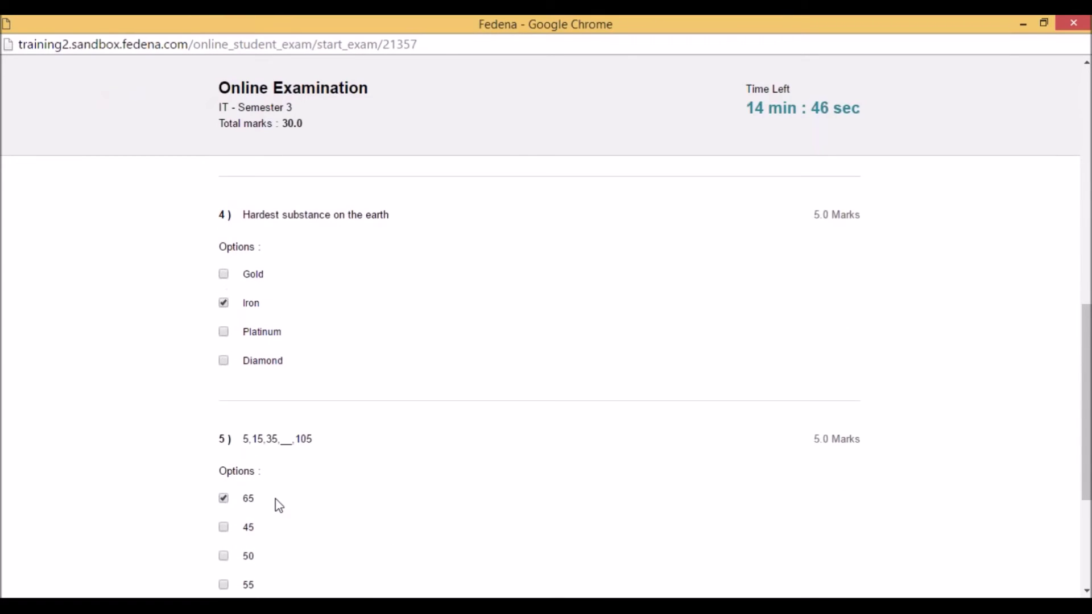
Submit the exam and review the 20.0 / 30.0 passing total score.
click(835, 428)
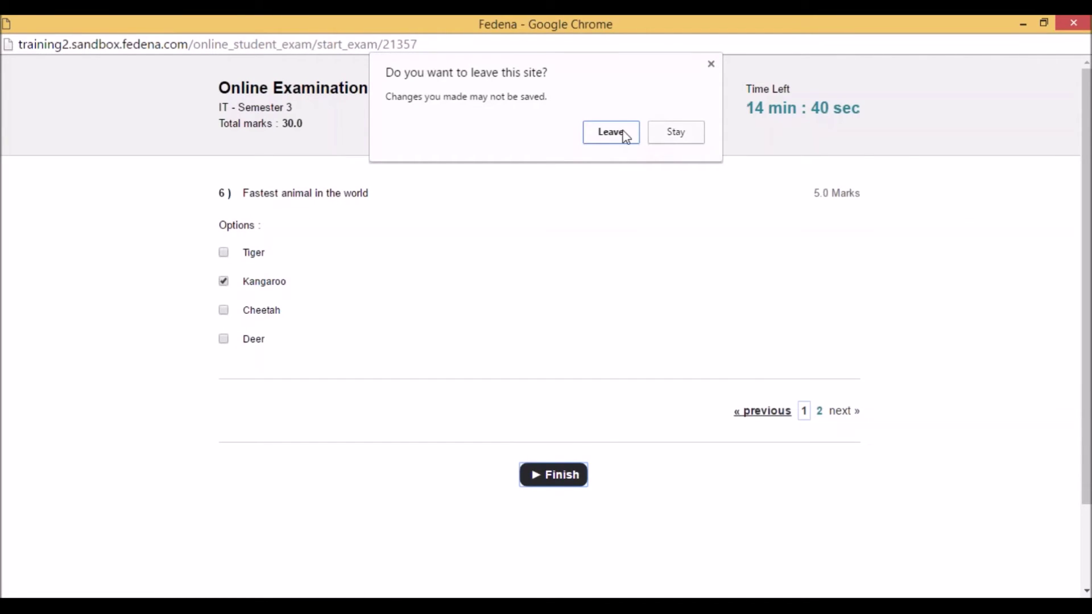
click(625, 139)
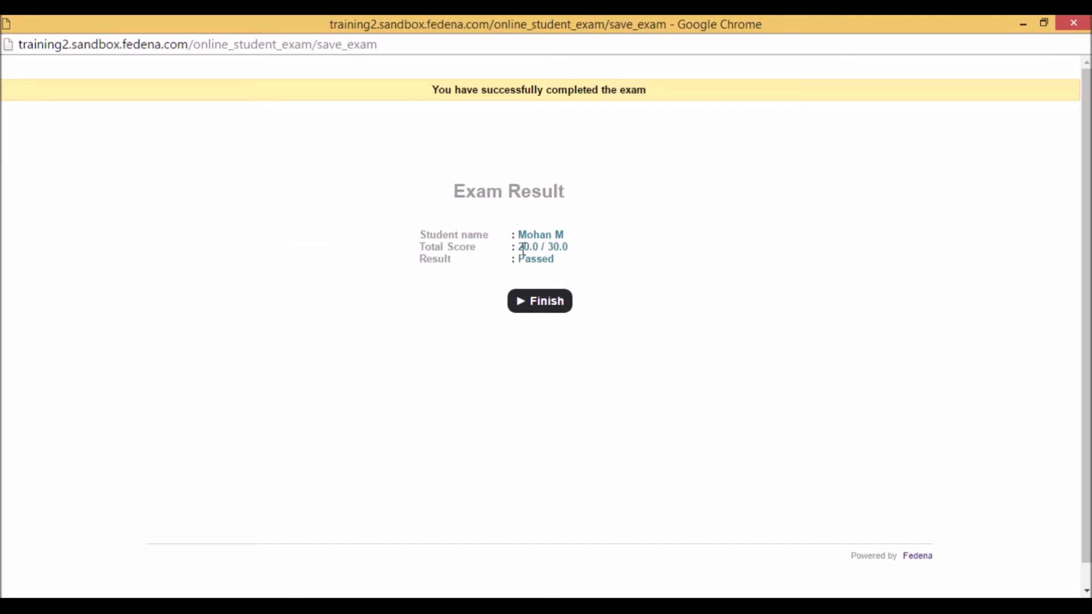
drag(518, 246, 566, 247)
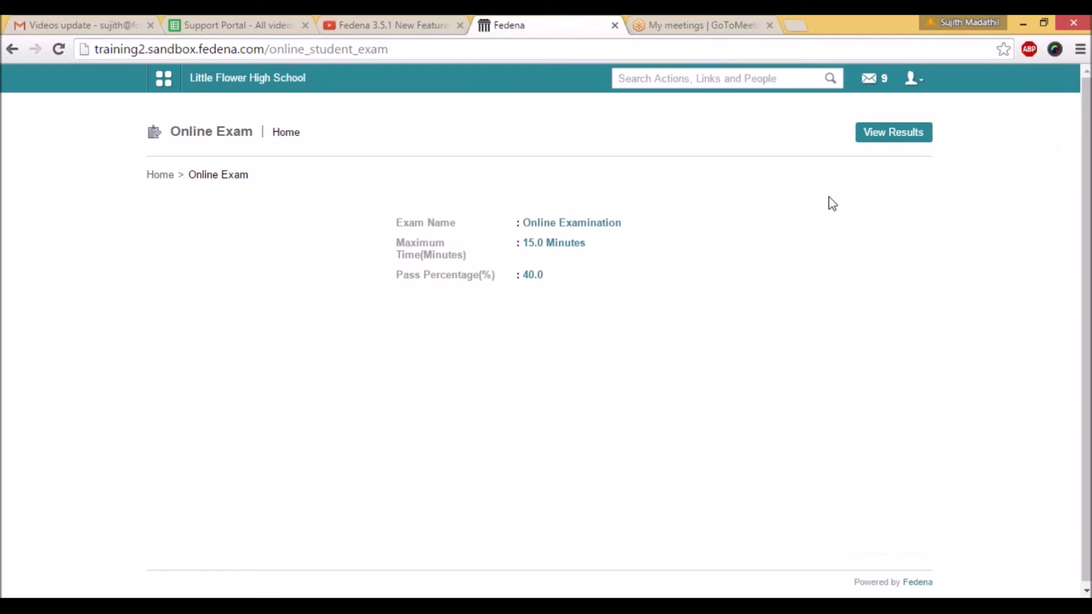
Log out of the student account and log back in as the administrator.
click(913, 79)
click(888, 142)
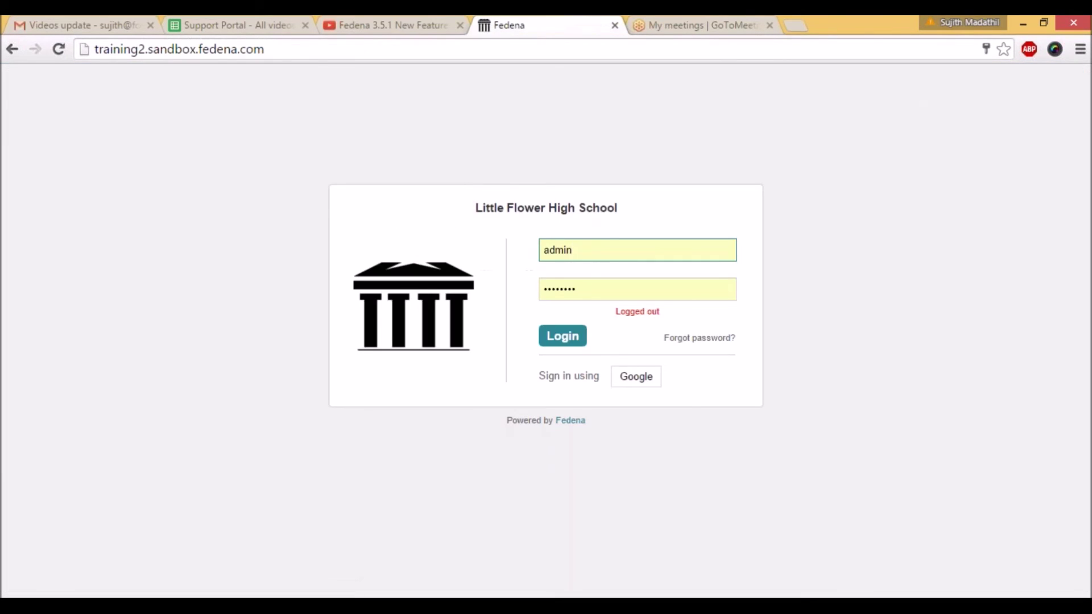
click(562, 336)
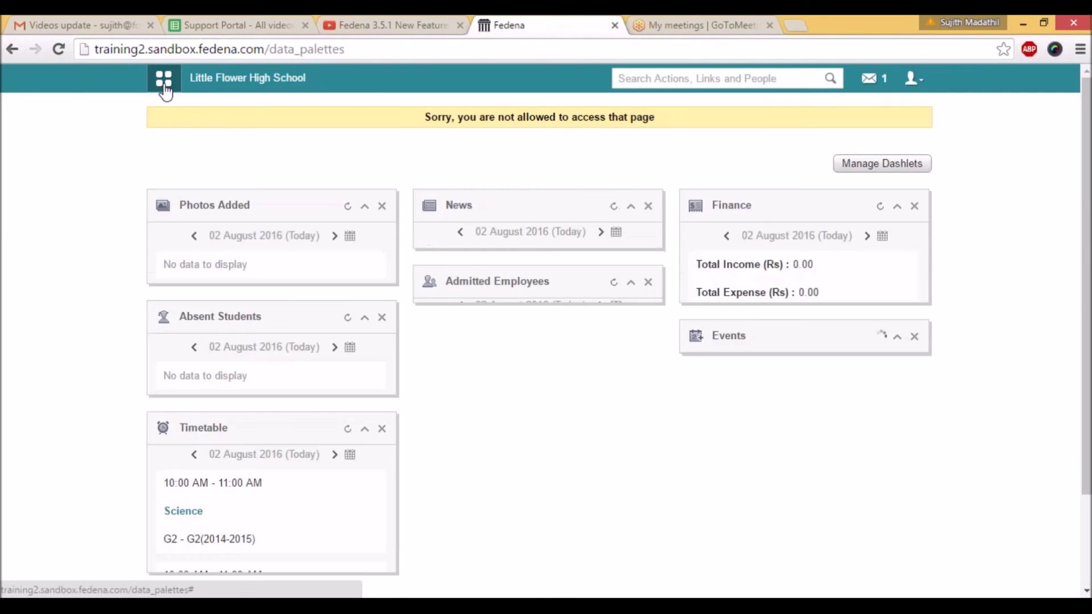
Go to Examination > Online Exam and open View Exam Results.
click(165, 88)
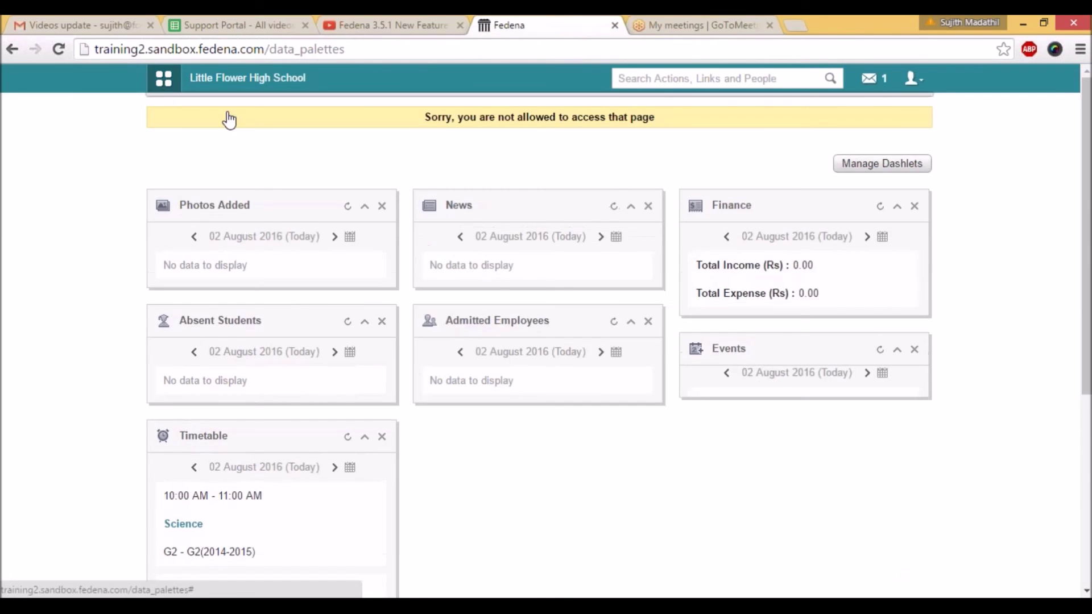
click(402, 222)
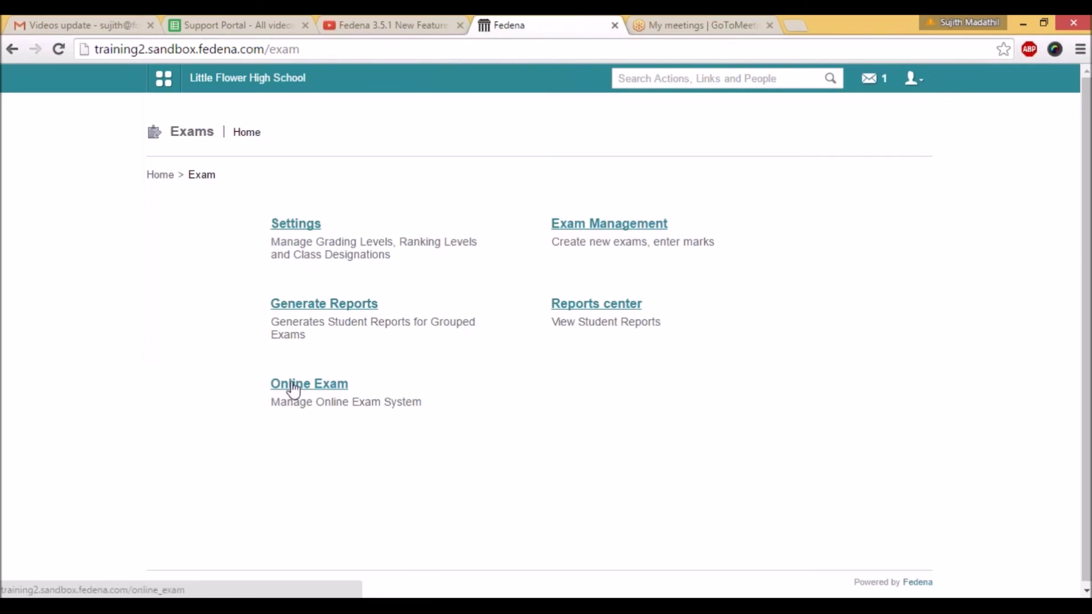
click(293, 387)
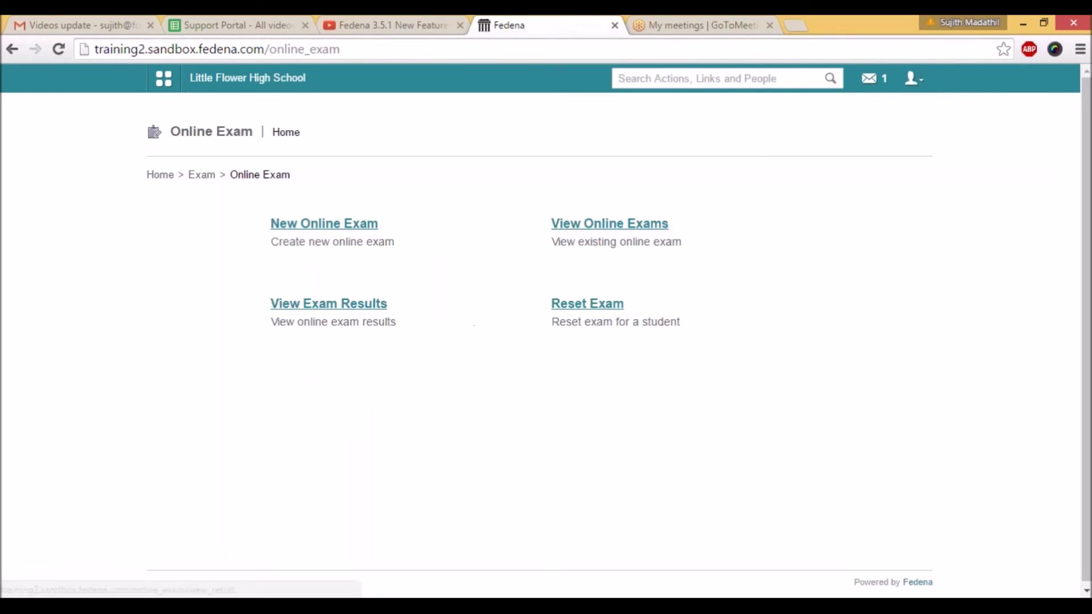
click(324, 312)
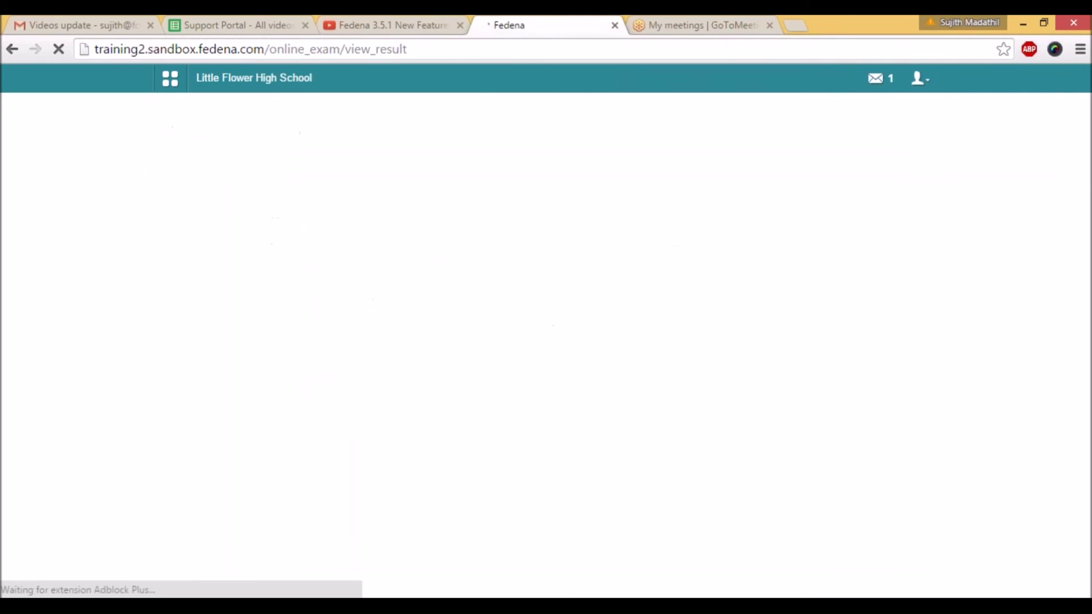
Show the IT - Semester 3 results and highlight the student's name and 20.0/30.0 marks.
click(347, 230)
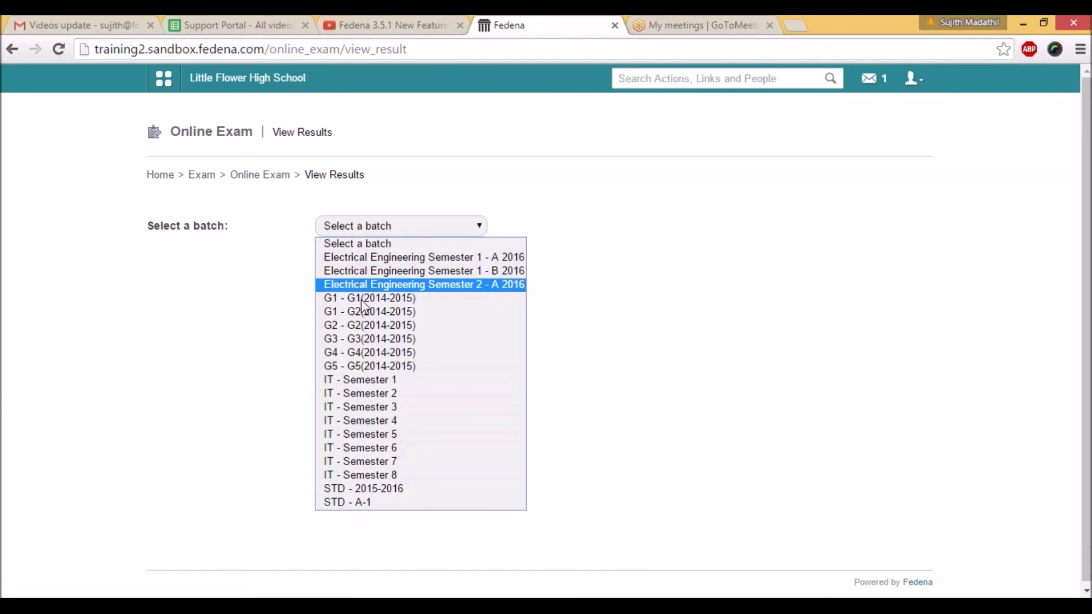
click(391, 409)
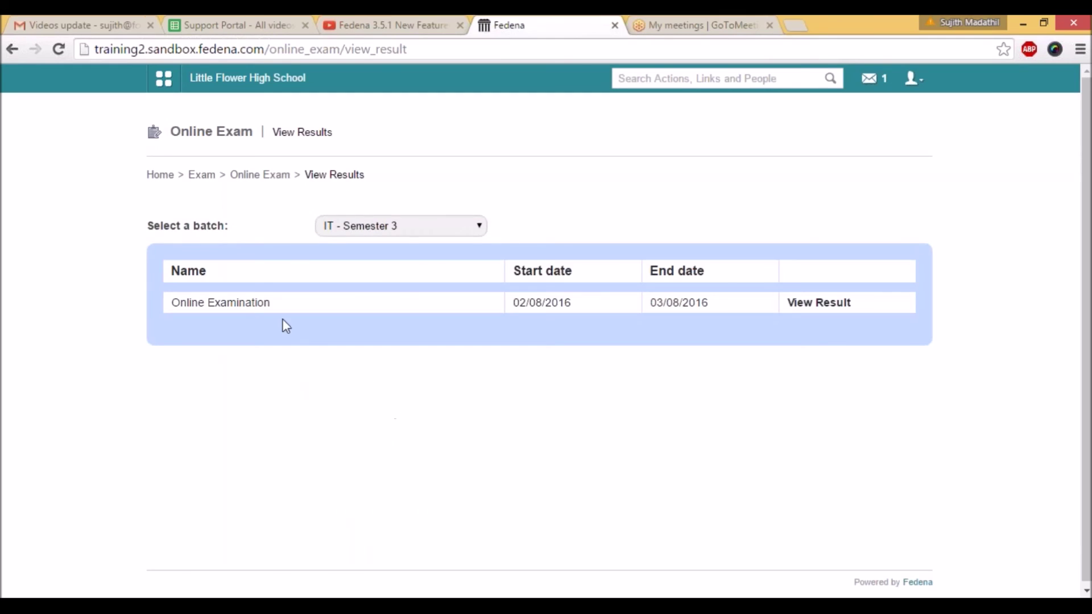
click(826, 312)
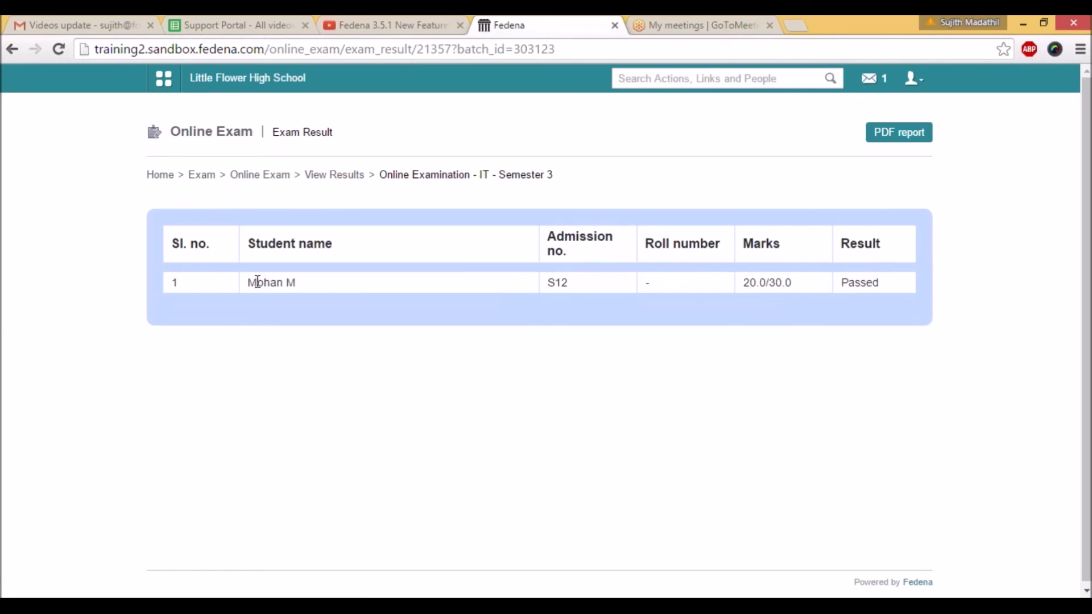
drag(251, 279, 291, 282)
drag(744, 281, 885, 287)
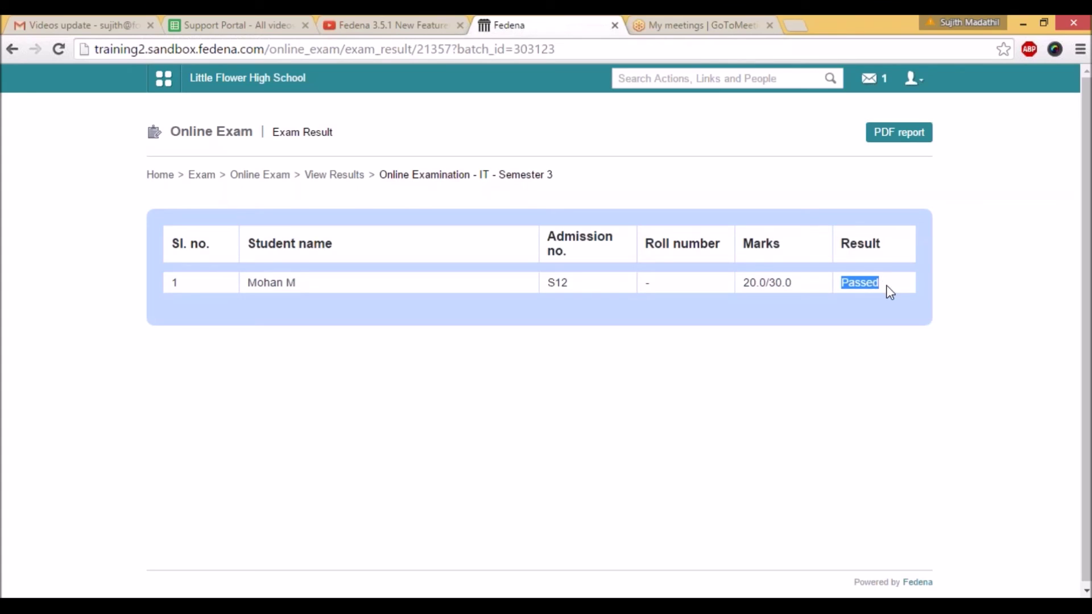